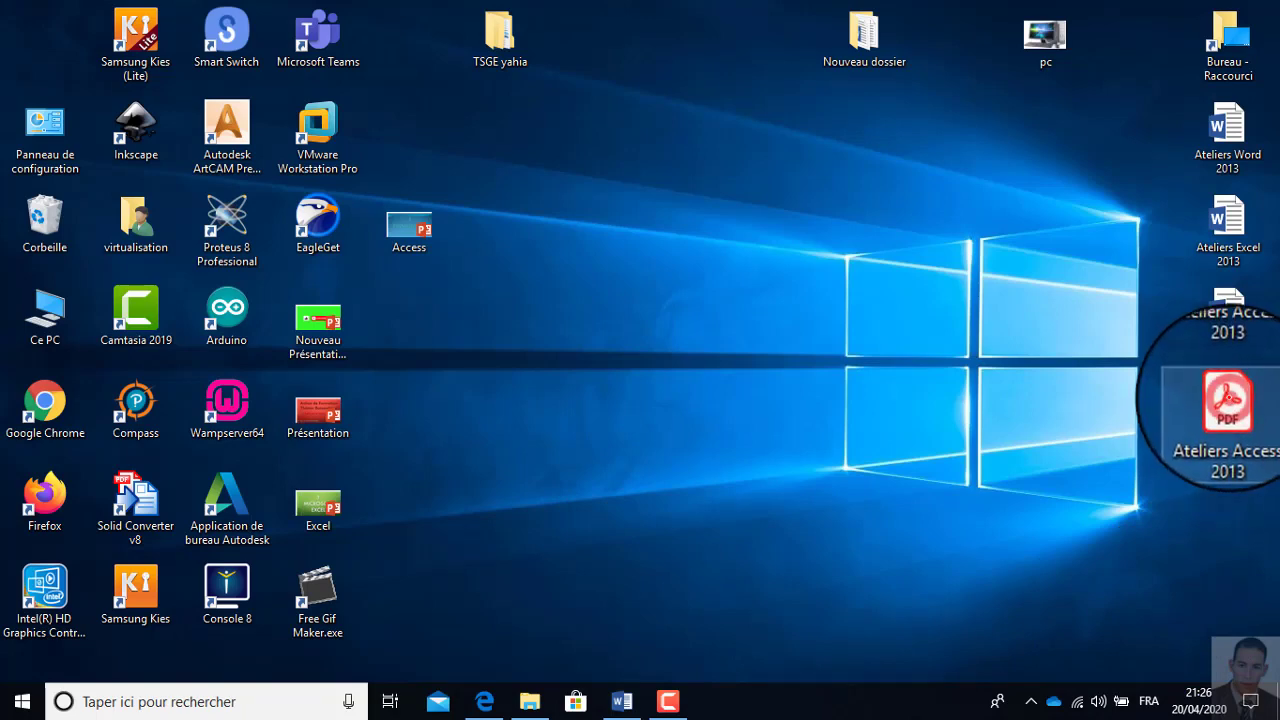
# - Open the Ateliers Access 2013 PDF from the desktop and go from its summary to Atelier 5 on selection queries
pyautogui.doubleClick(1228, 405)
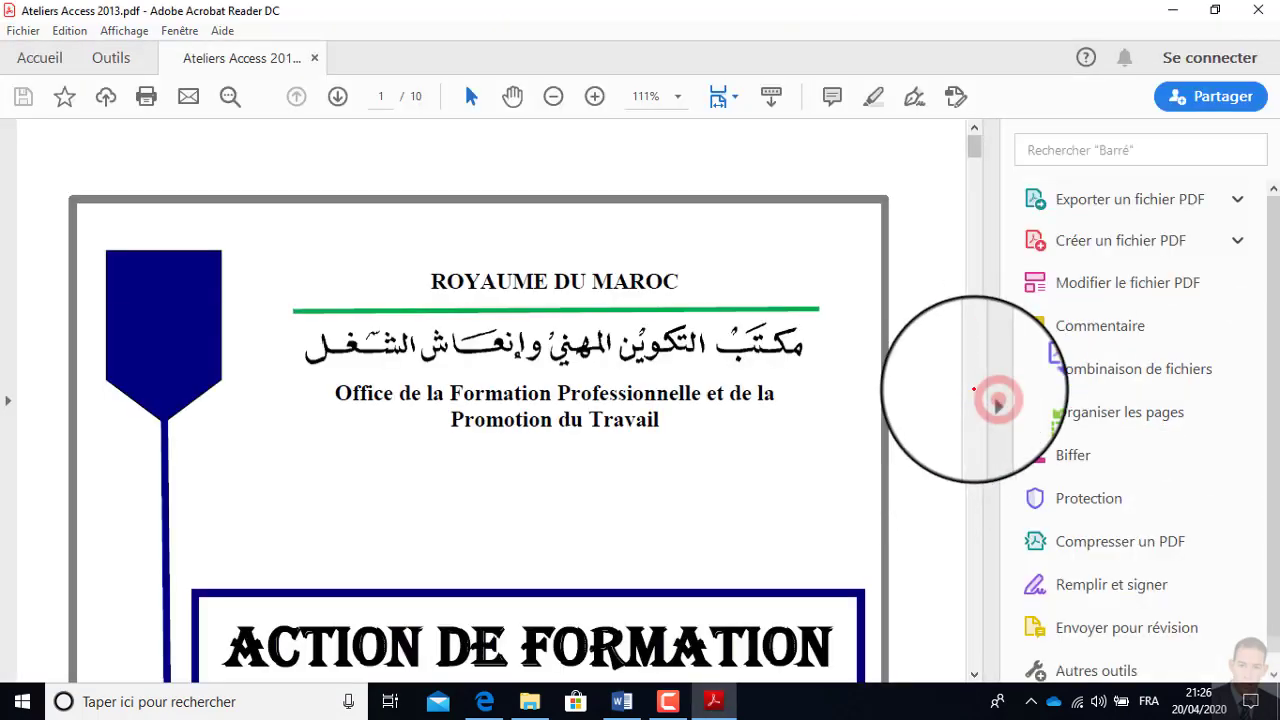
pyautogui.click(993, 398)
pyautogui.scroll(-10, 554, 377)
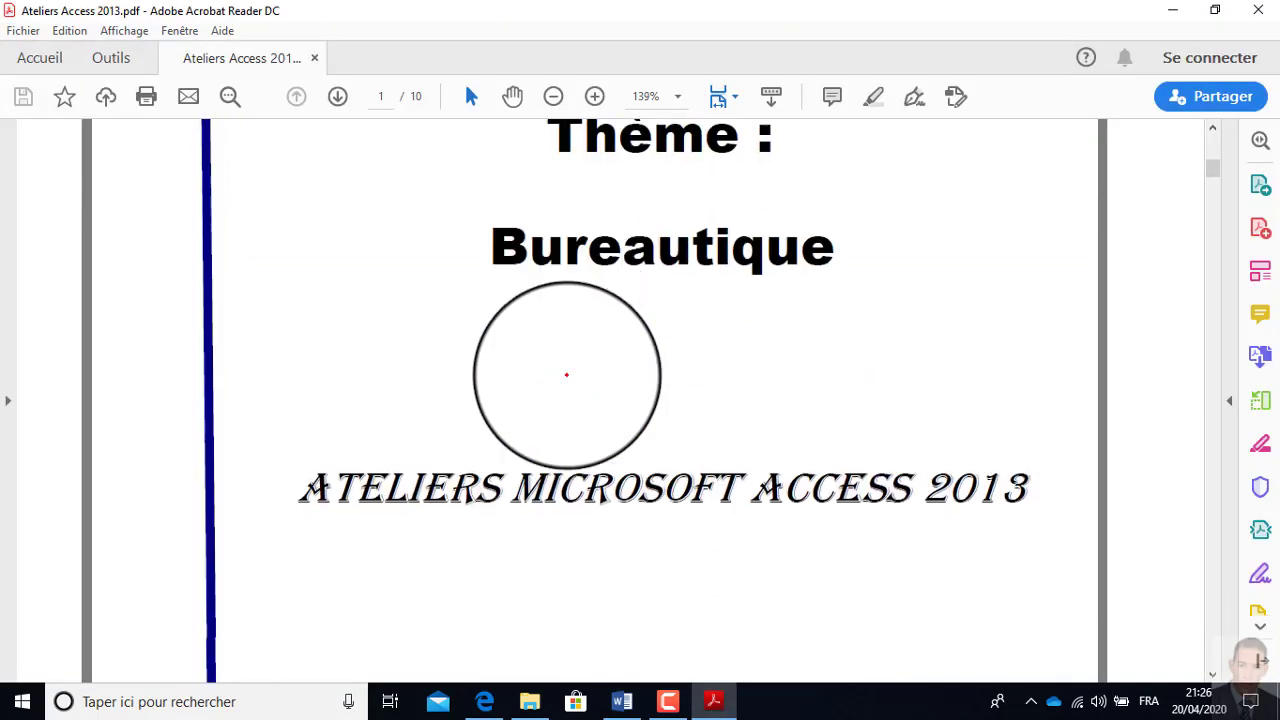
pyautogui.scroll(-1, 566, 375)
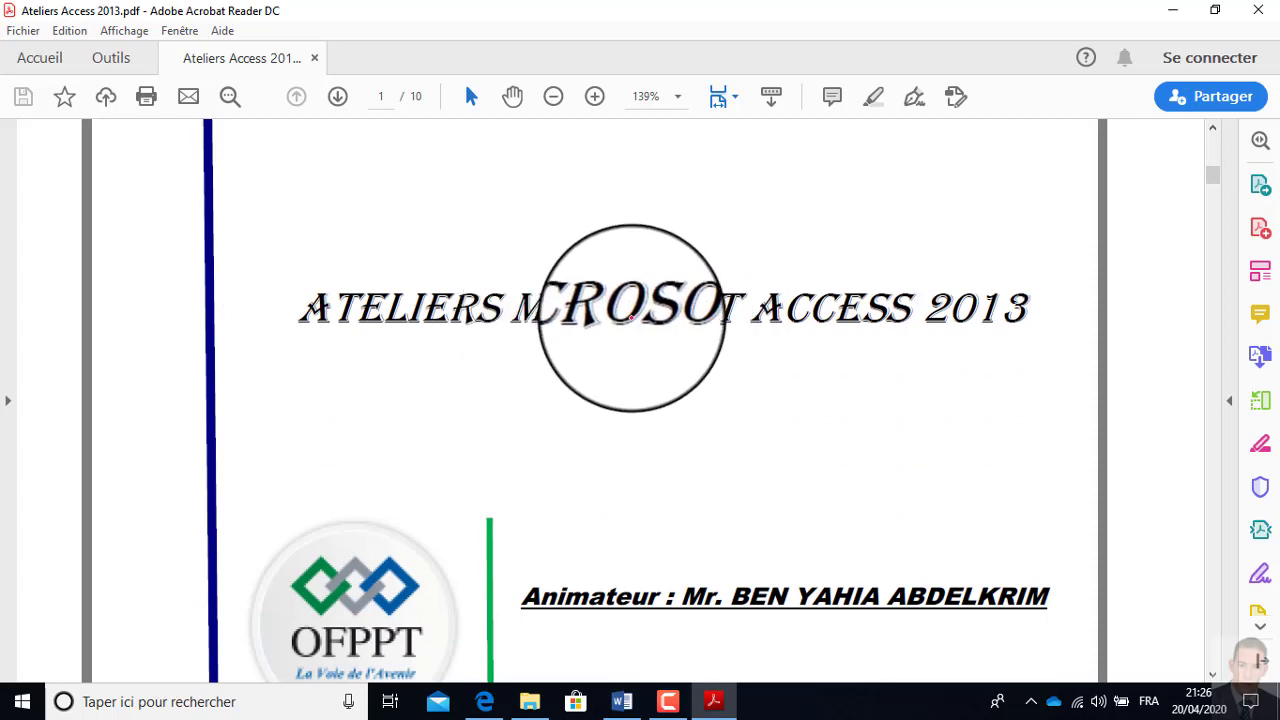
pyautogui.scroll(-15, 629, 317)
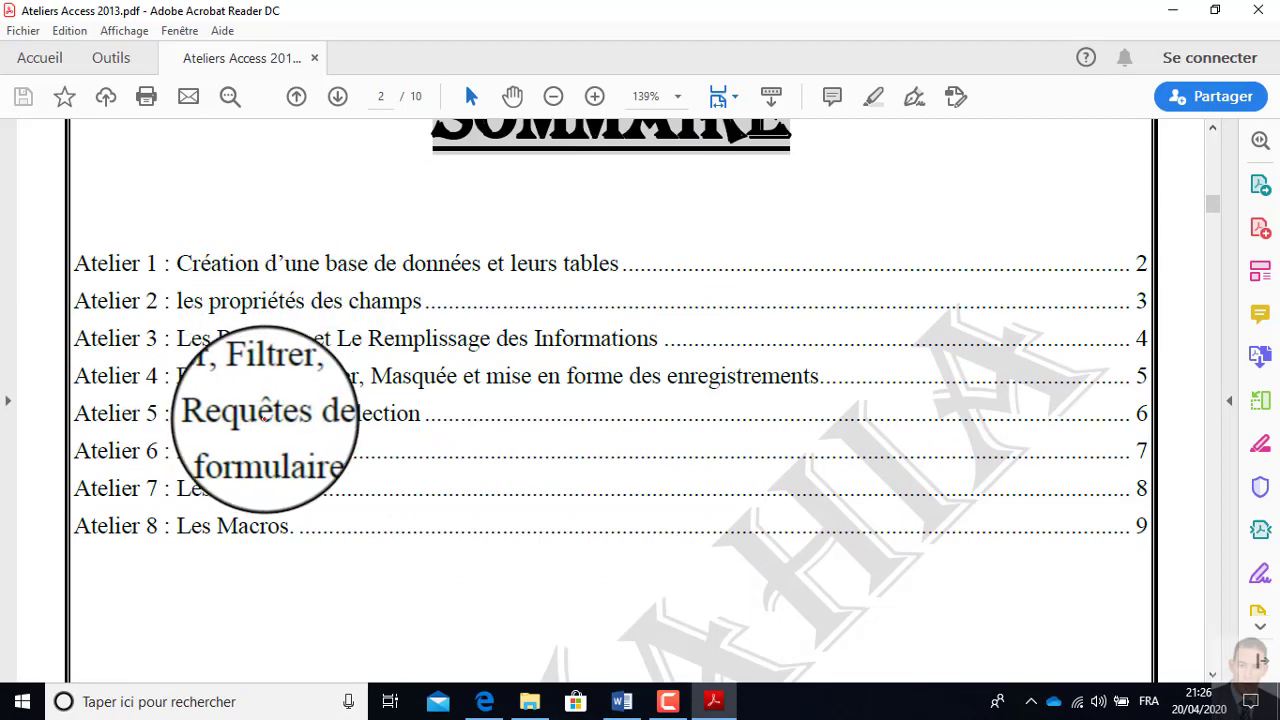
pyautogui.click(252, 413)
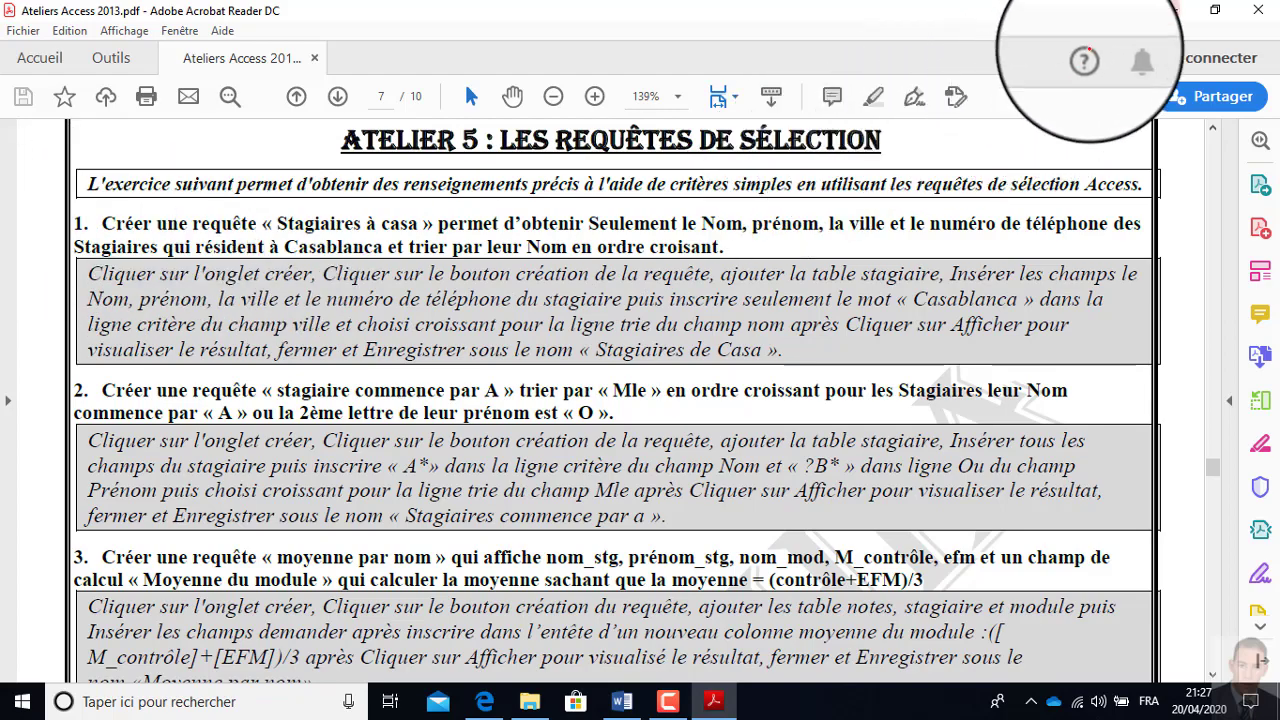
# - Minimize the PDF and open the Gestion stagiaires database from the TP Access folder inside TSGE yahia
pyautogui.click(1165, 9)
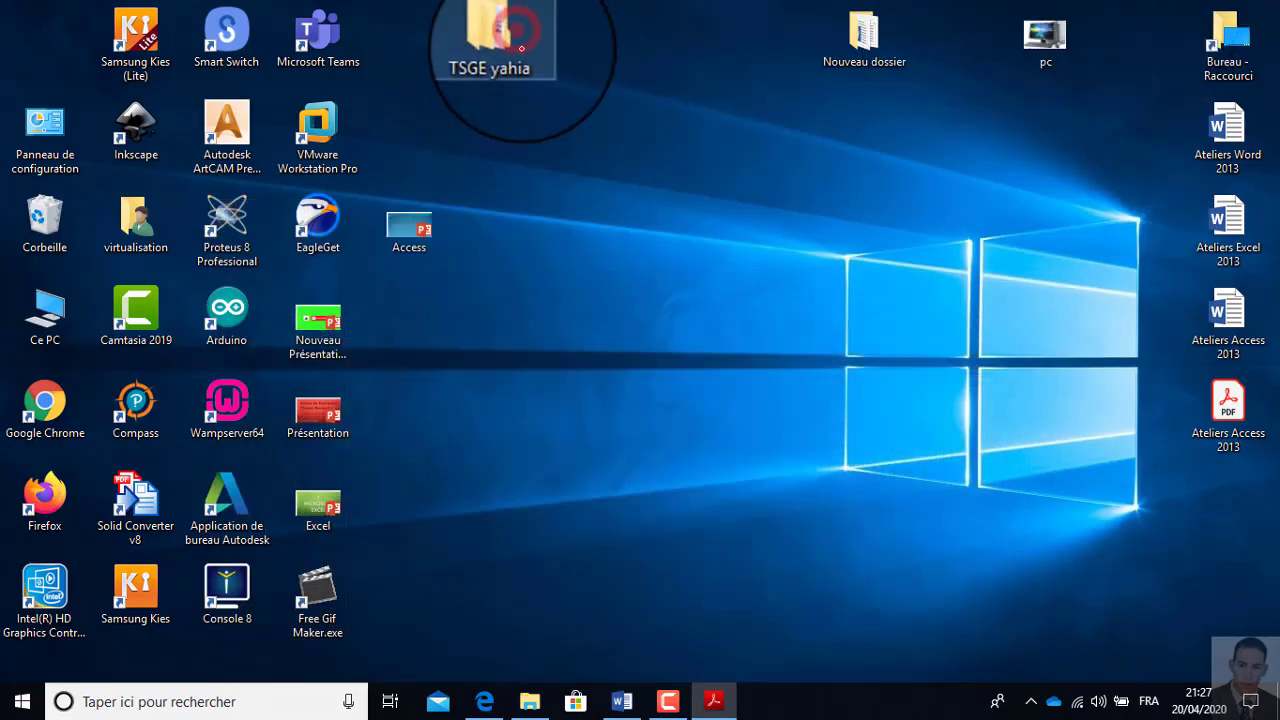
pyautogui.doubleClick(517, 36)
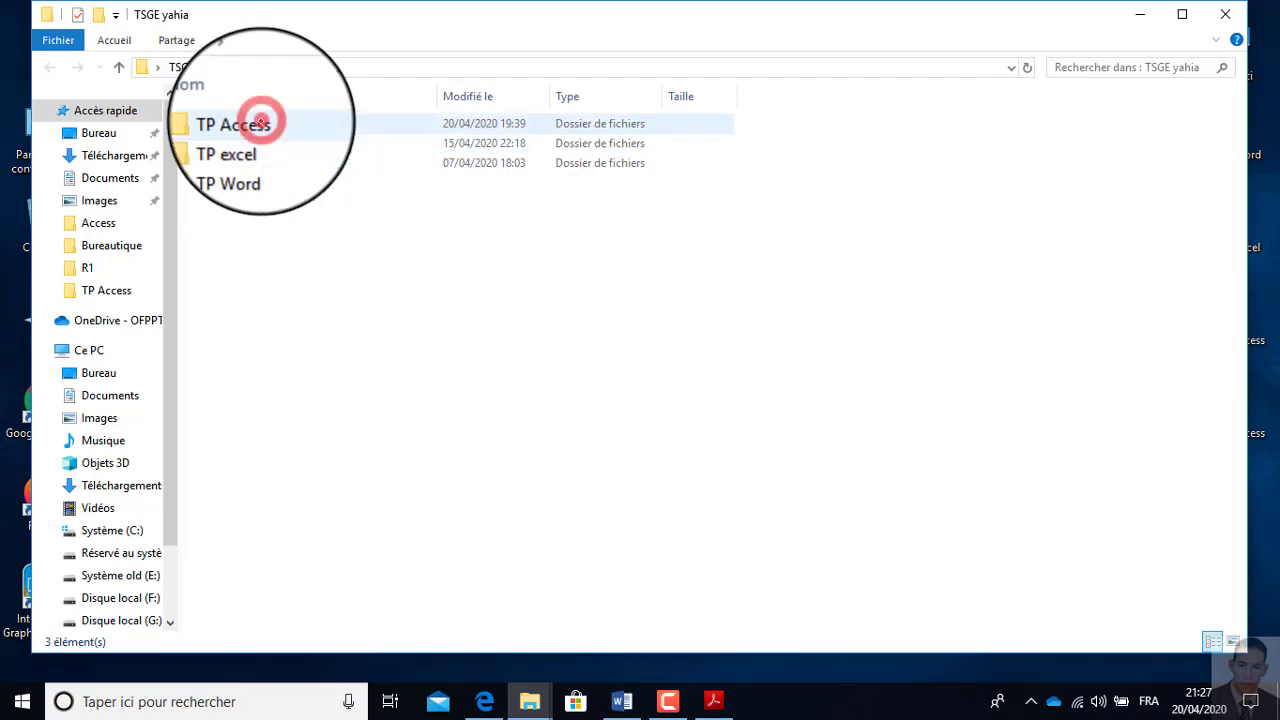
pyautogui.doubleClick(261, 122)
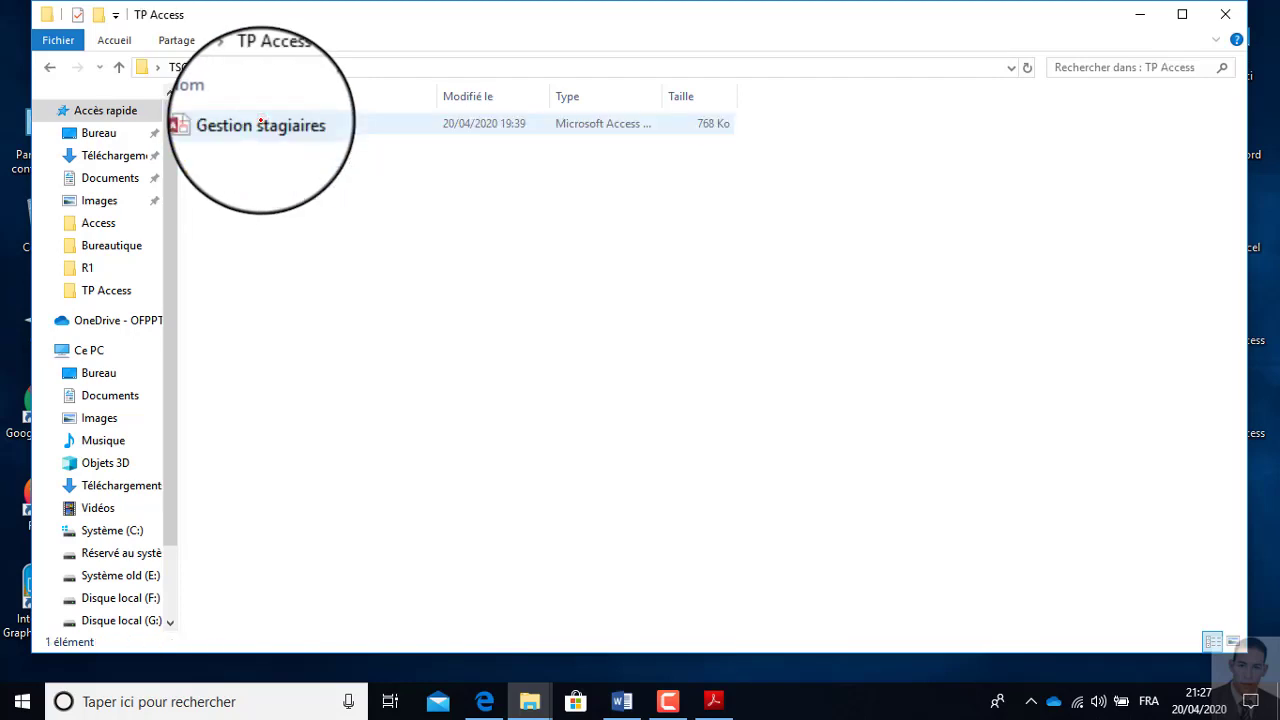
pyautogui.doubleClick(261, 122)
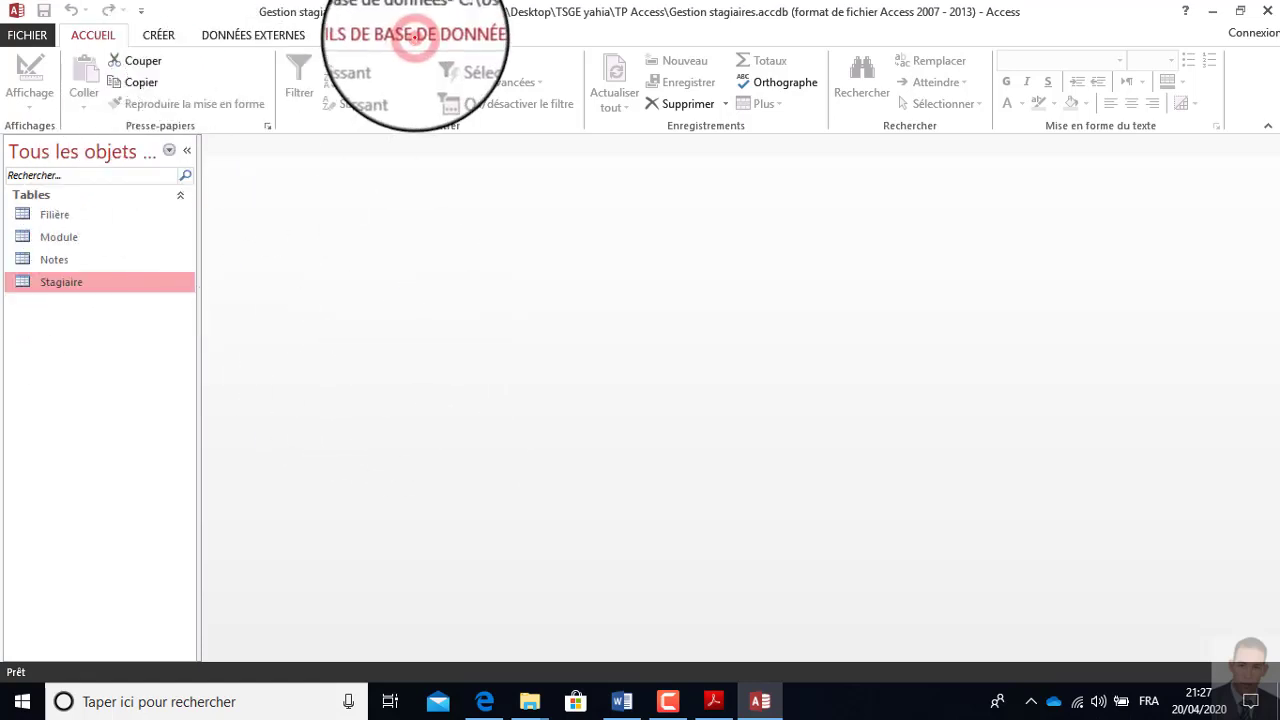
# - Review the database's table relationships and the records in the Stagiaire table, closing each view
pyautogui.click(406, 35)
pyautogui.click(227, 75)
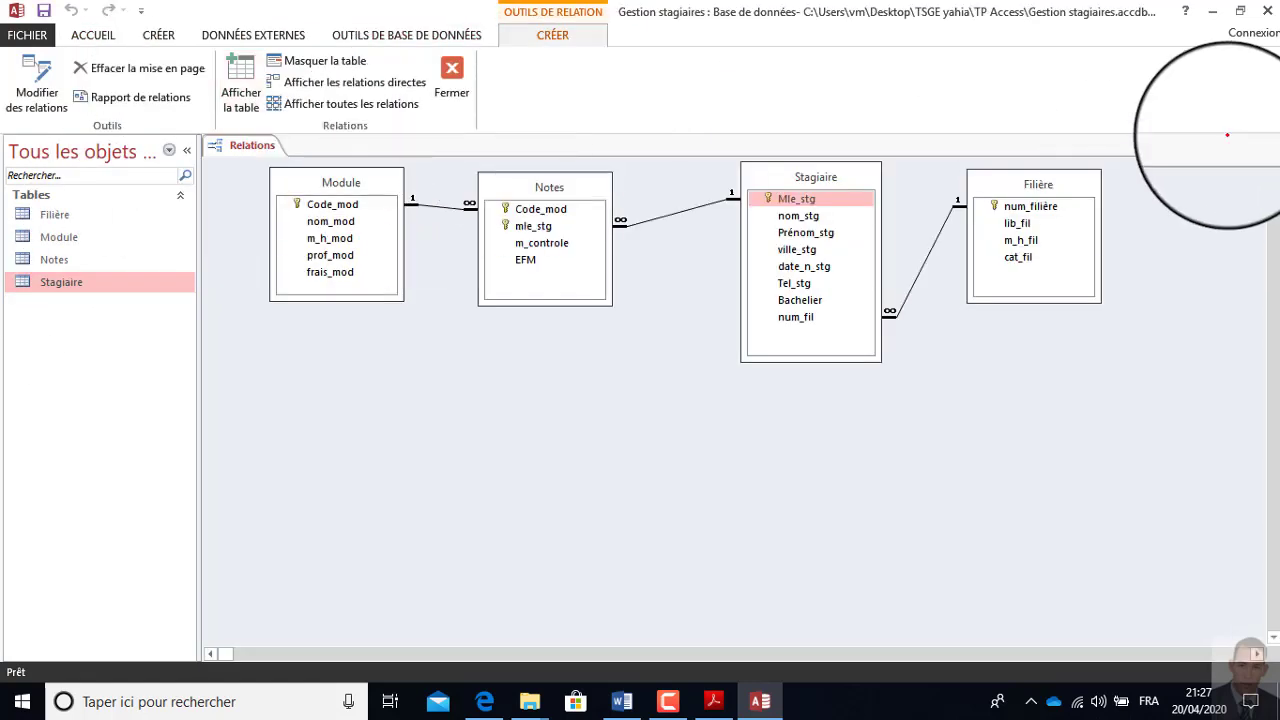
pyautogui.click(1270, 145)
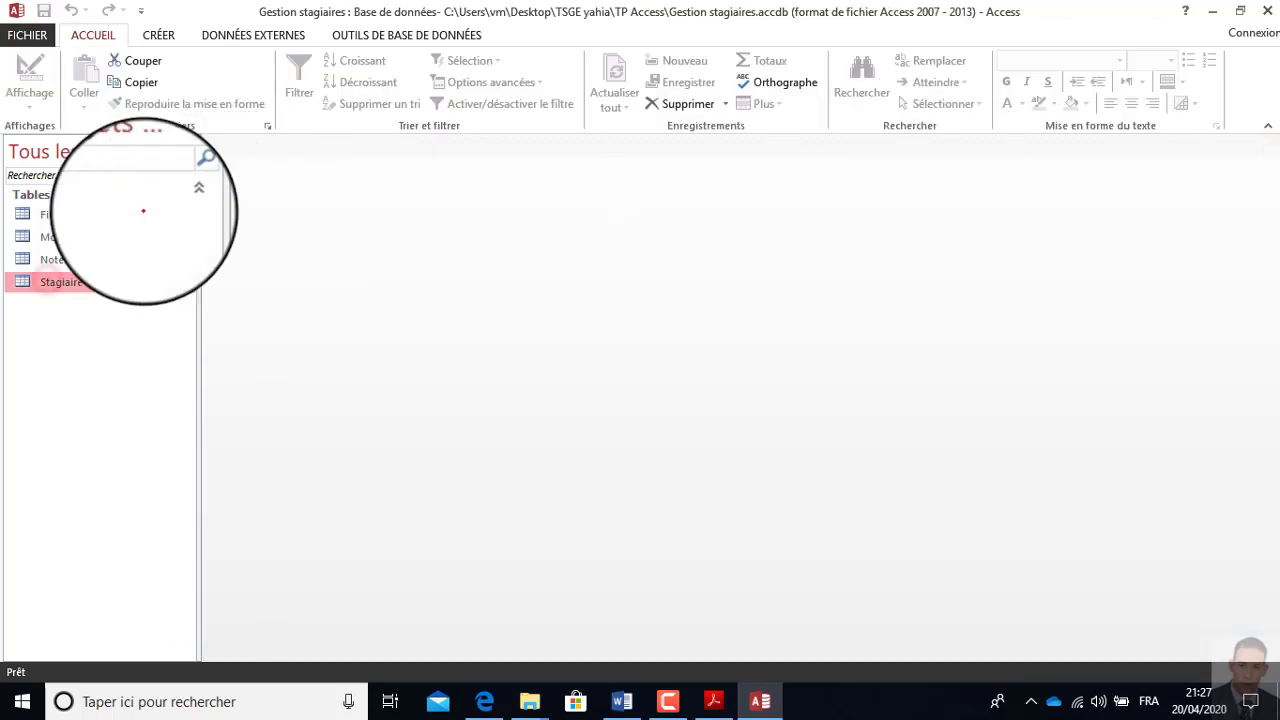
pyautogui.doubleClick(46, 281)
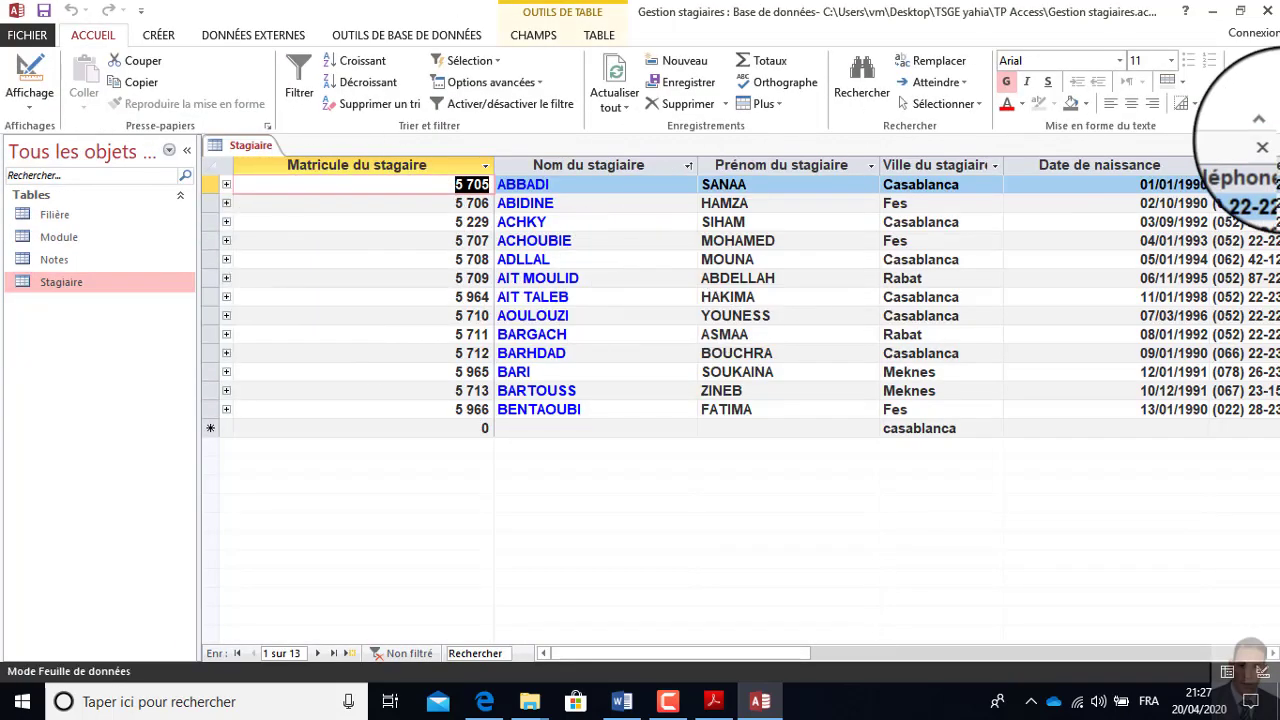
pyautogui.click(1269, 145)
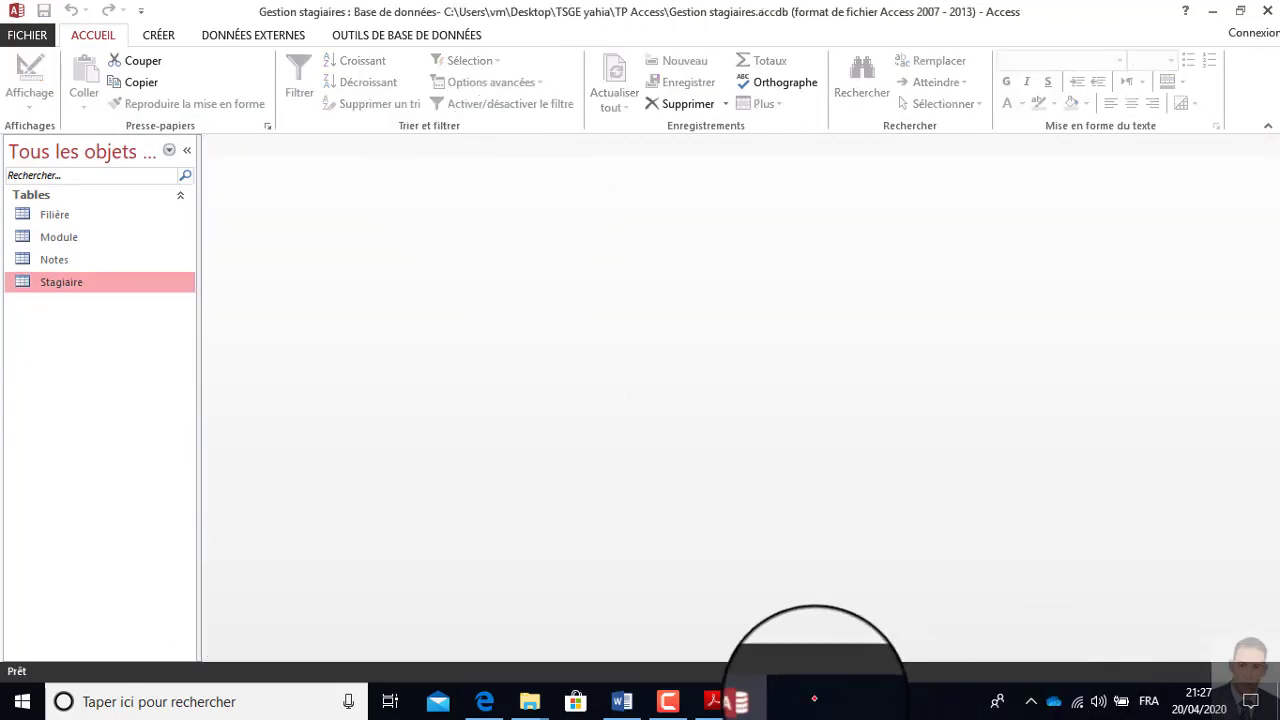
# - Reread exercise 1 in the PDF and examine the Stagiaire table's name, first name, city and telephone columns, leaving the table closed
pyautogui.click(722, 704)
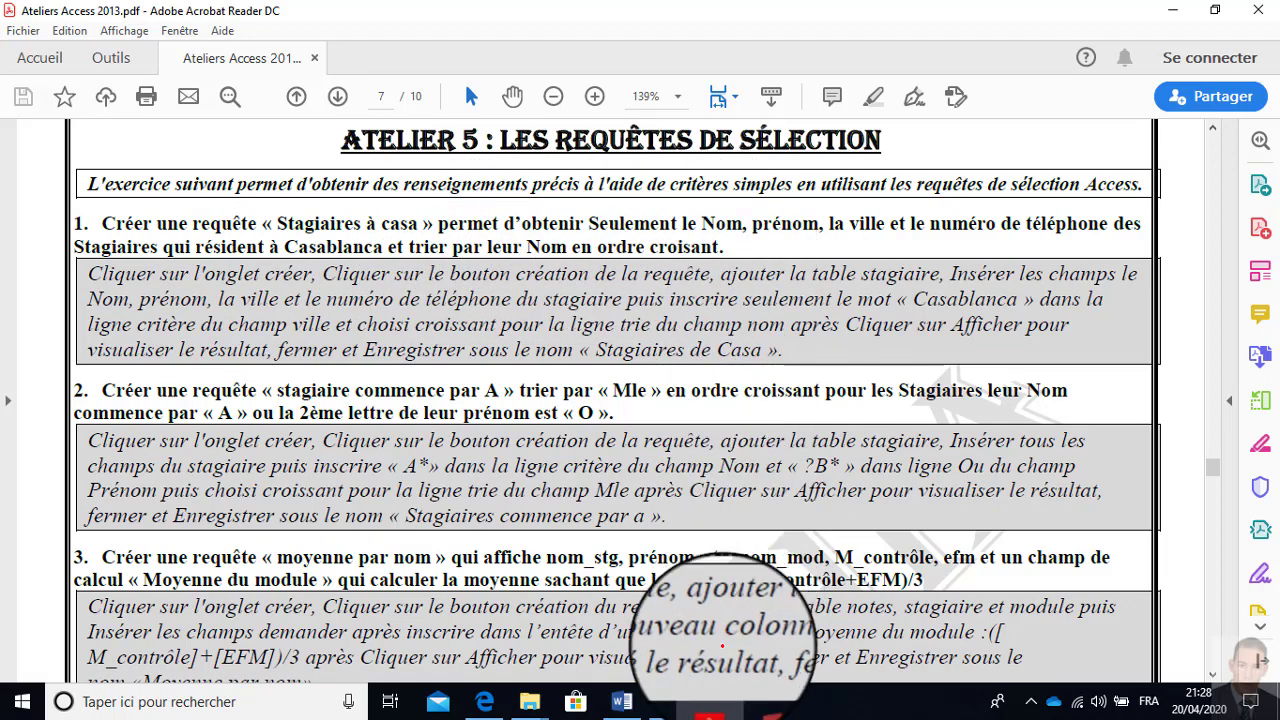
pyautogui.click(760, 701)
pyautogui.click(98, 282)
pyautogui.doubleClick(94, 280)
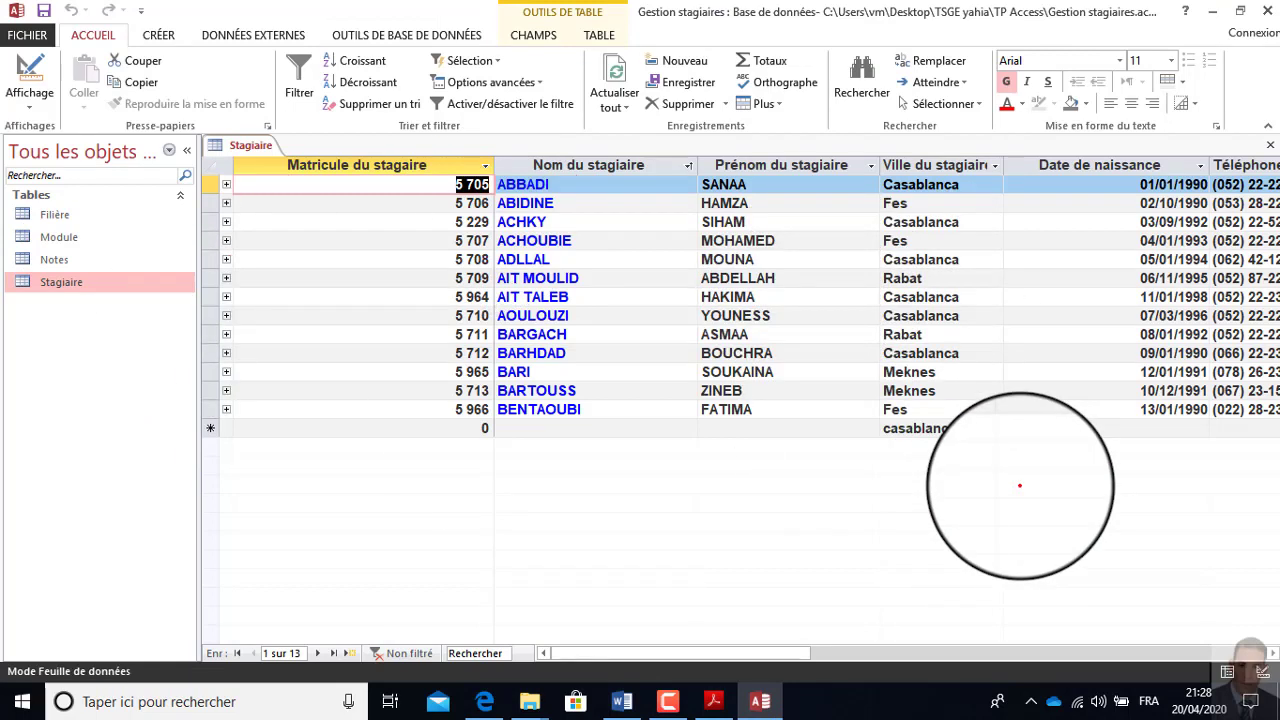
pyautogui.click(606, 236)
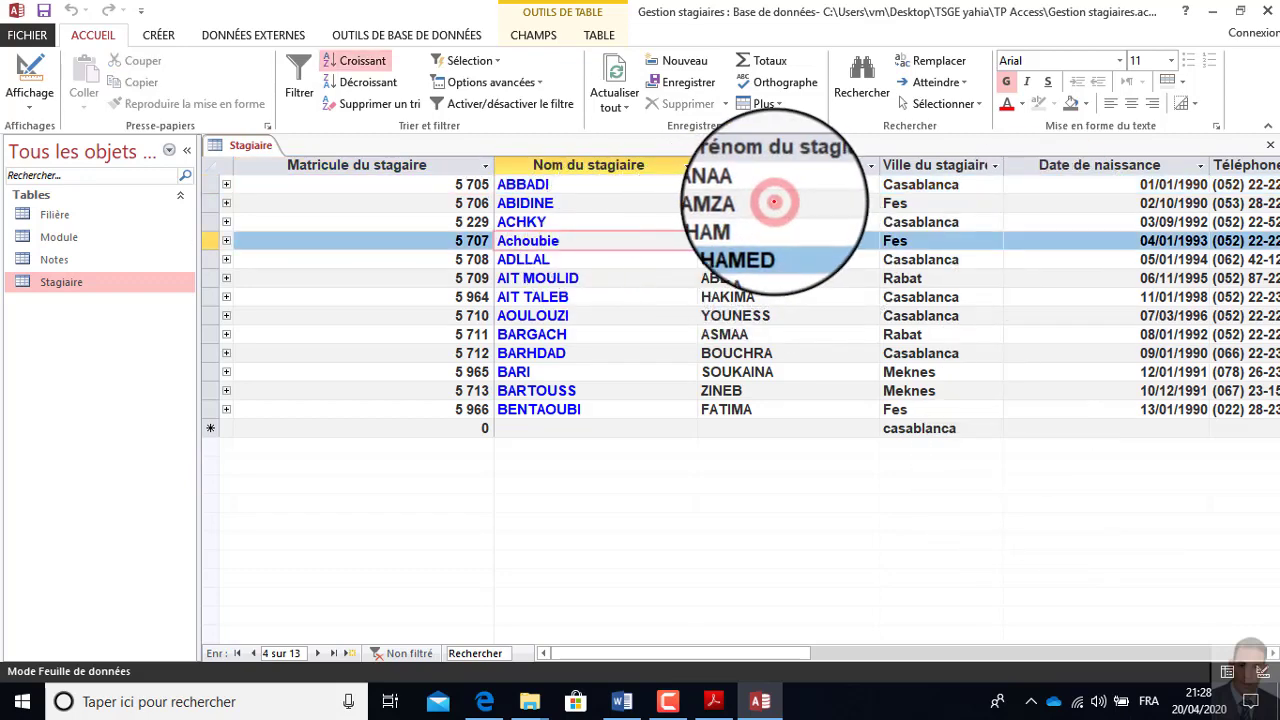
pyautogui.click(774, 203)
pyautogui.click(947, 200)
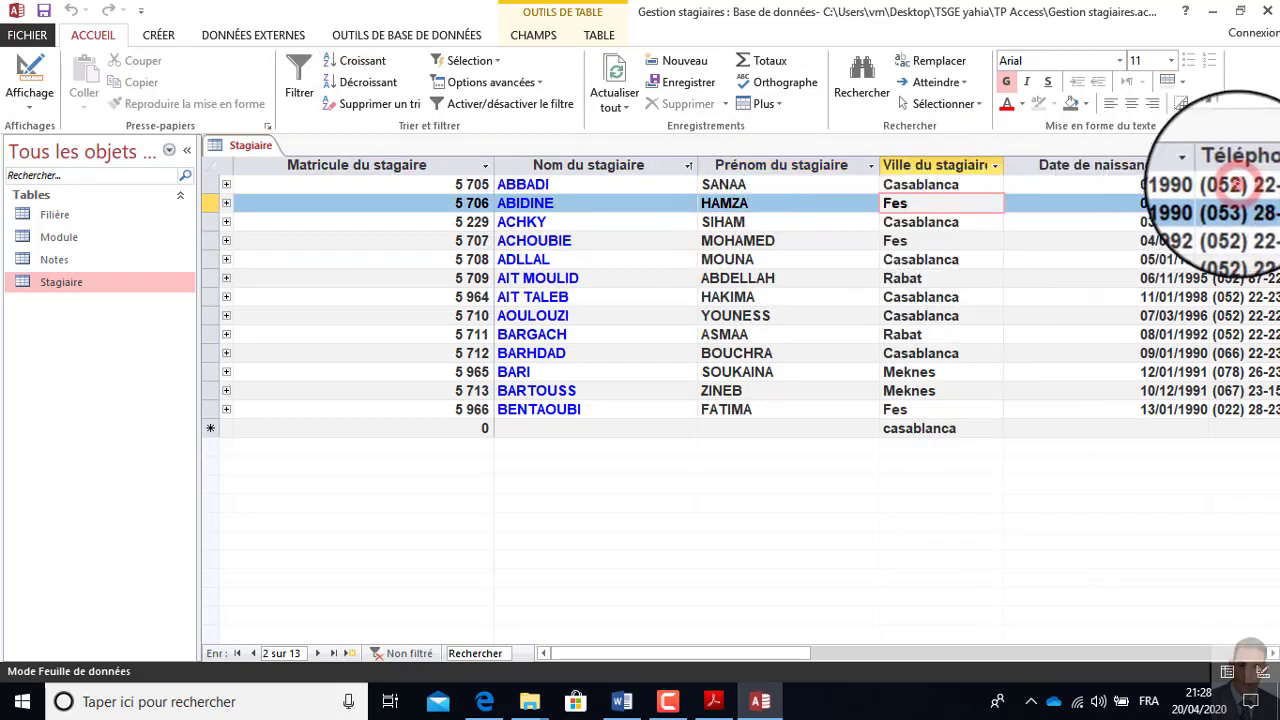
pyautogui.click(1239, 184)
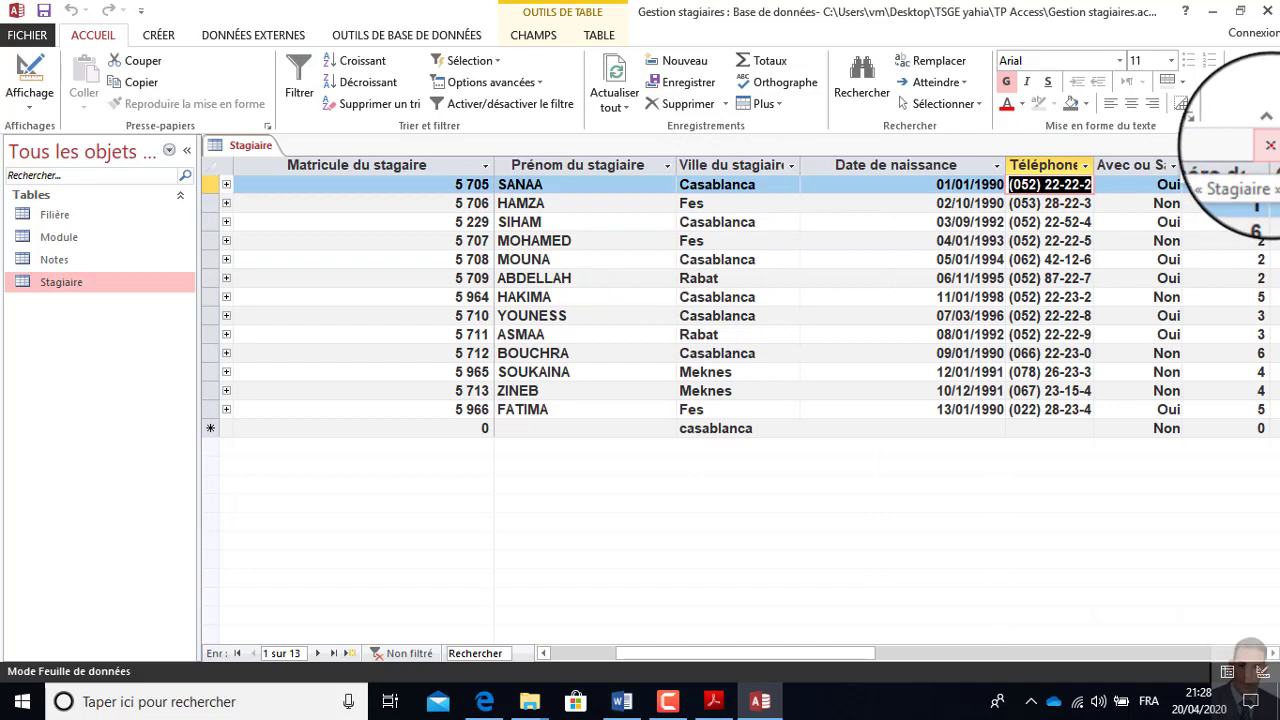
pyautogui.click(1268, 146)
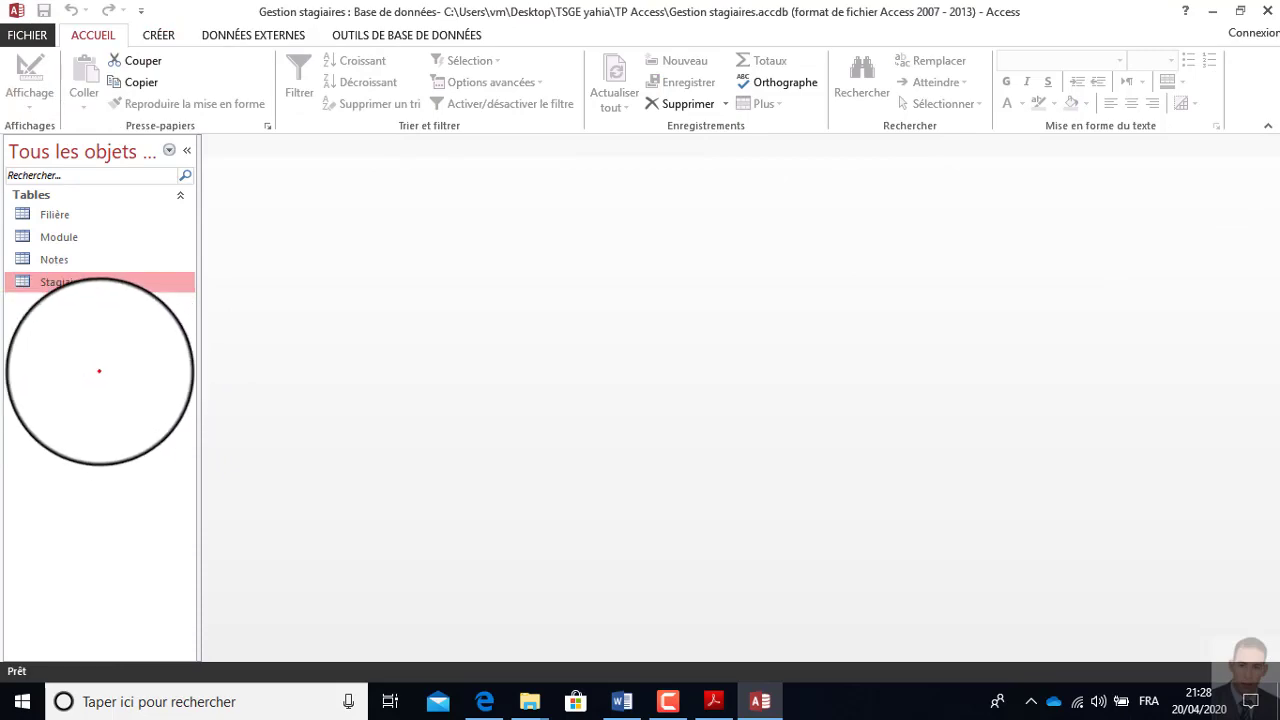
pyautogui.click(87, 283)
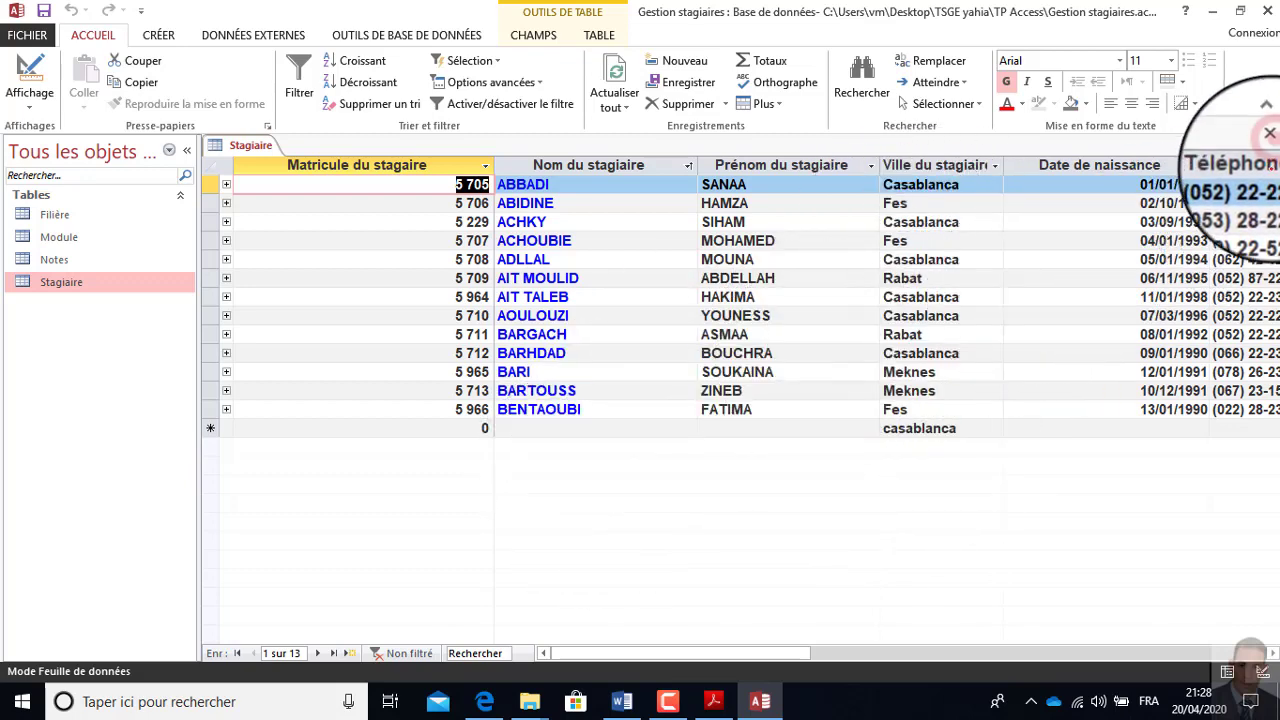
pyautogui.click(1269, 145)
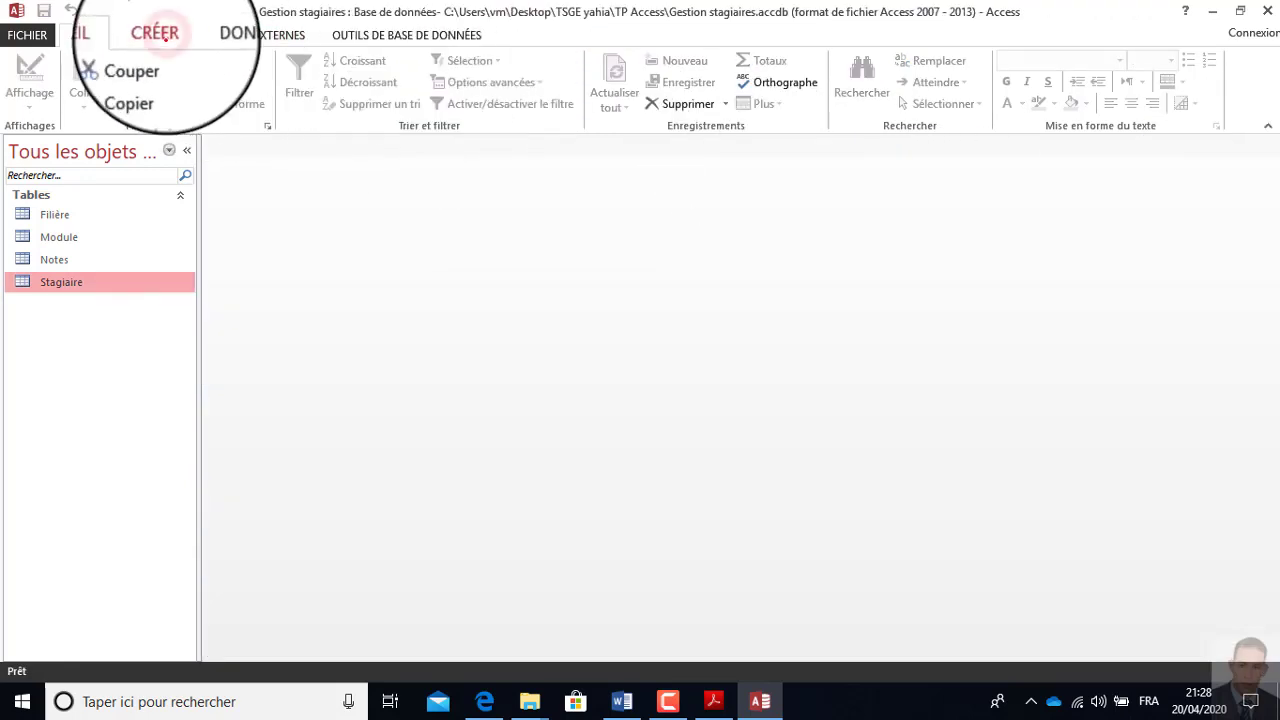
# - Create a new query in design view and add only the Stagiaire table to it
pyautogui.click(160, 35)
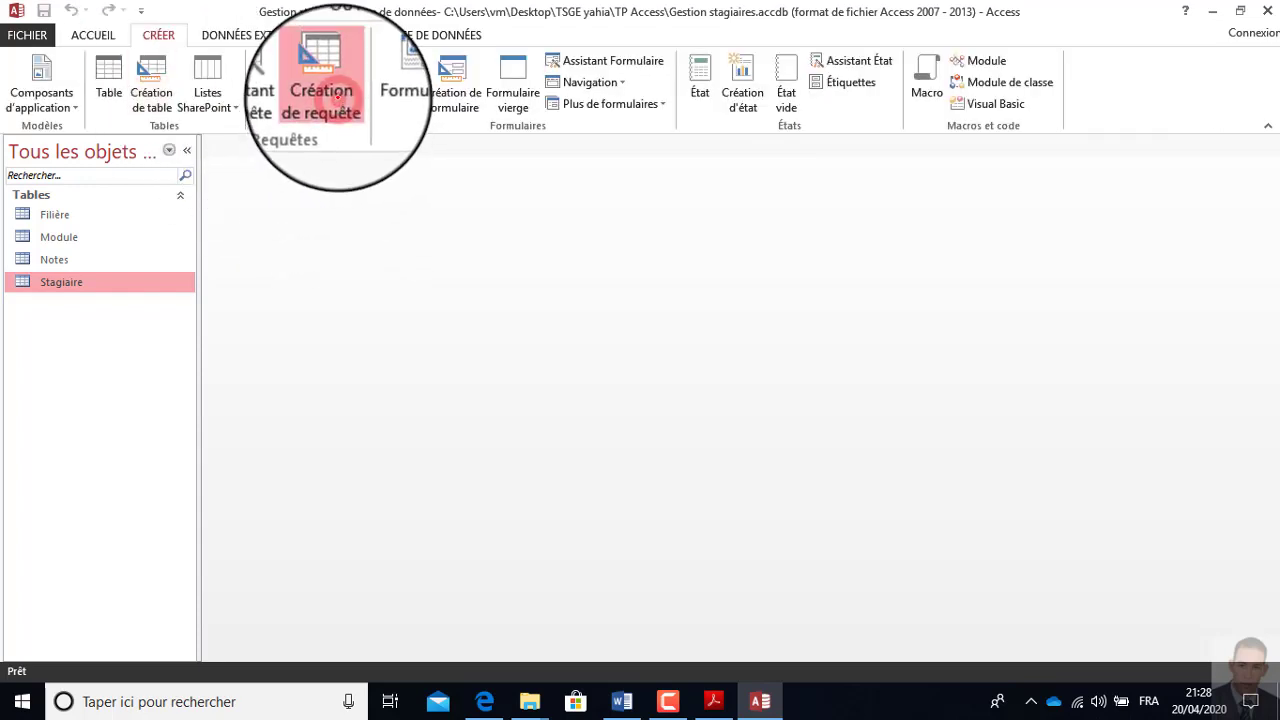
pyautogui.click(338, 98)
pyautogui.moveTo(608, 384); pyautogui.dragTo(727, 208)
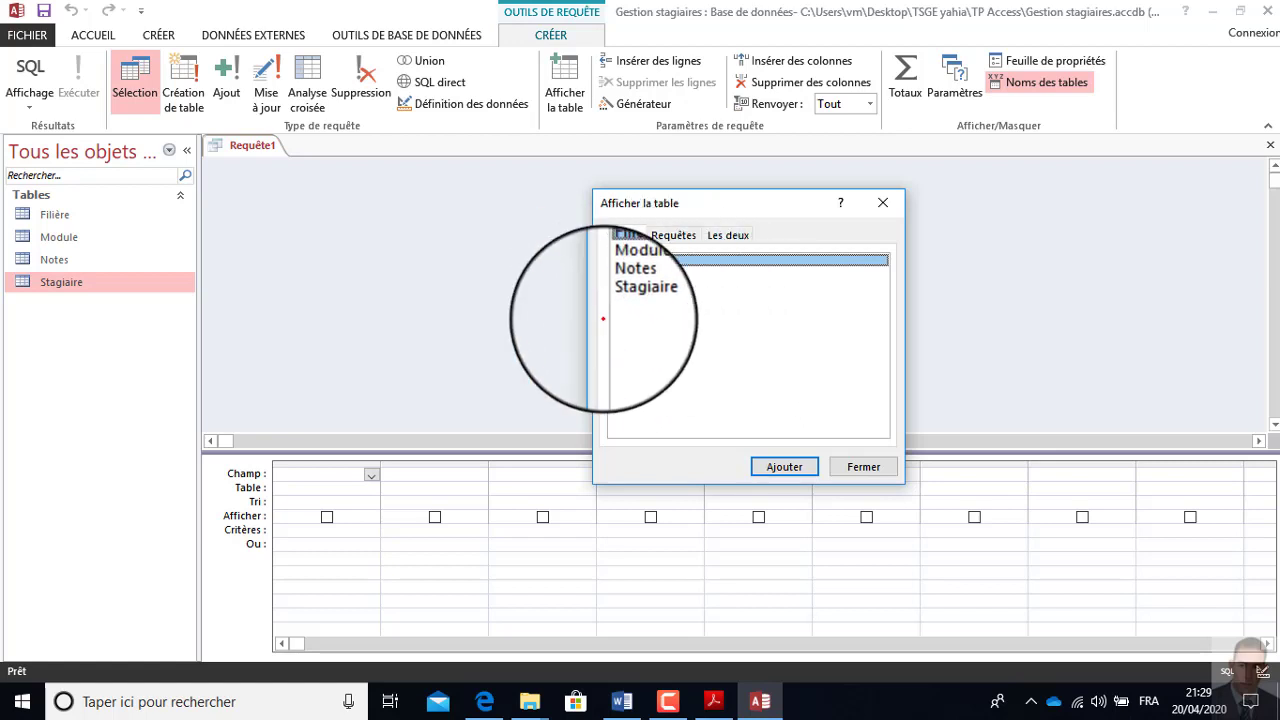
pyautogui.click(622, 300)
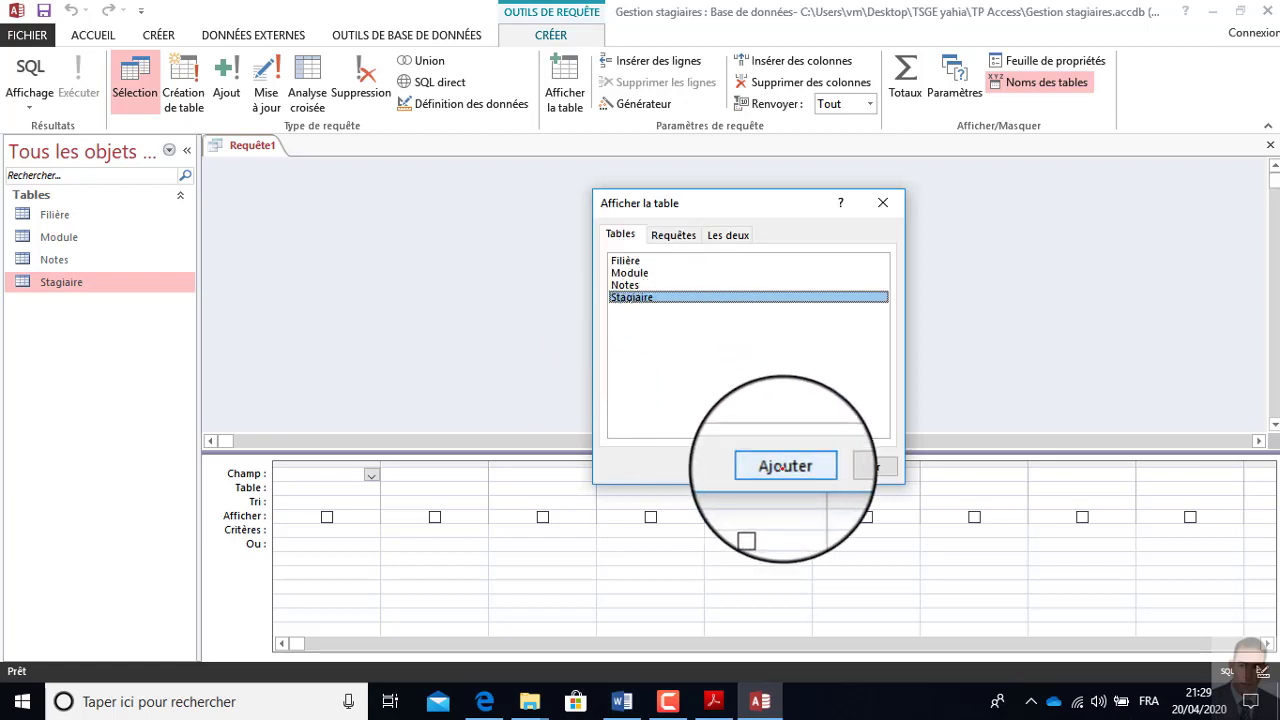
pyautogui.click(785, 466)
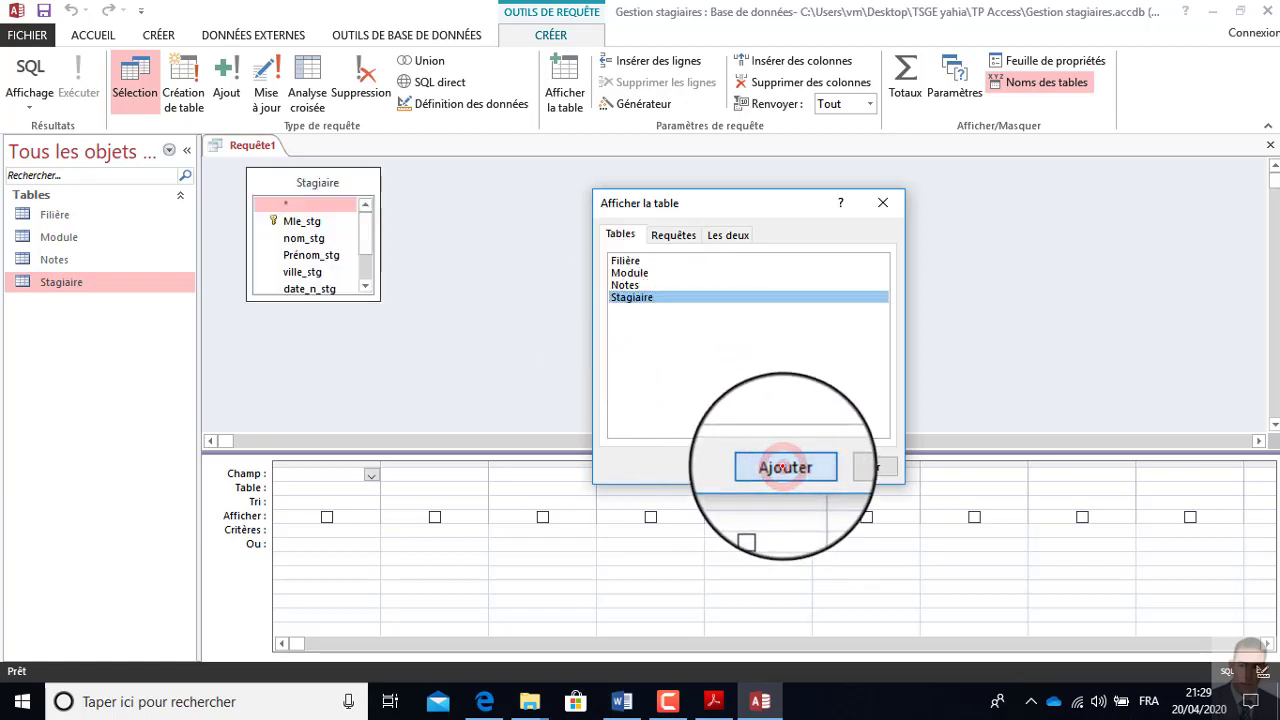
pyautogui.click(875, 467)
# - Raise the divider above the query grid and lengthen the Stagiaire field list to show more of its fields
pyautogui.moveTo(737, 452); pyautogui.dragTo(740, 390)
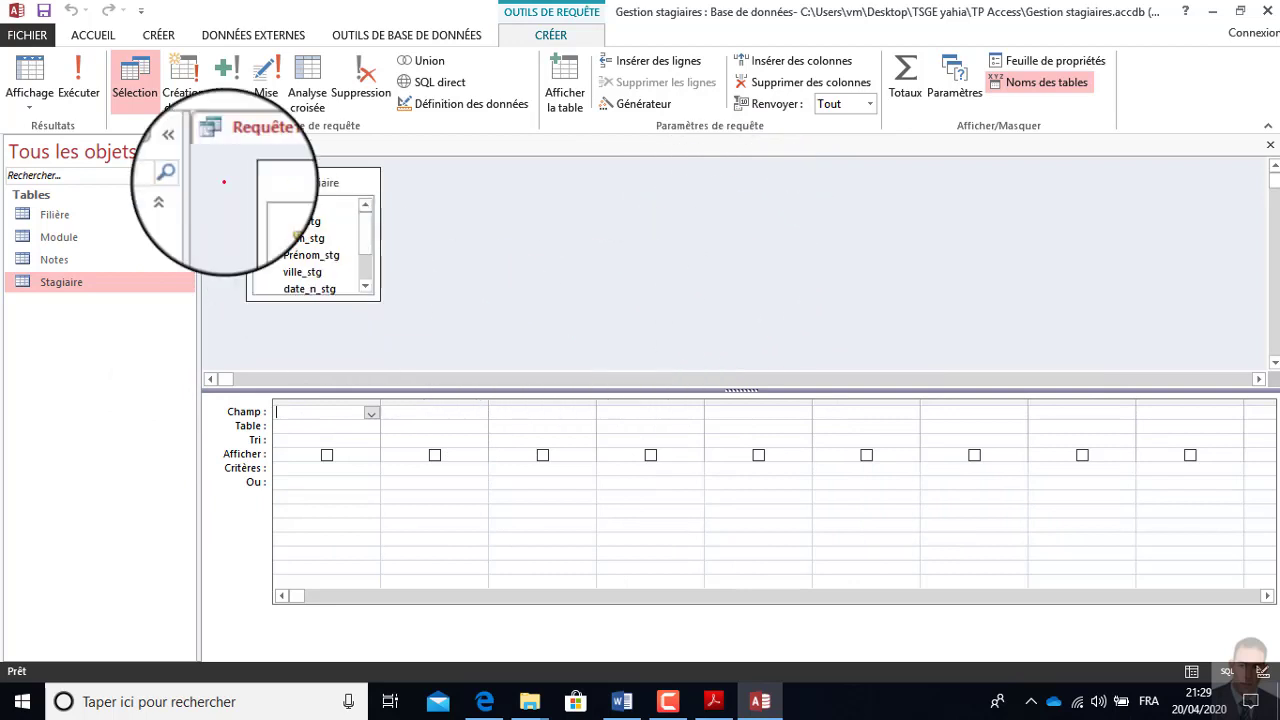
pyautogui.click(343, 296)
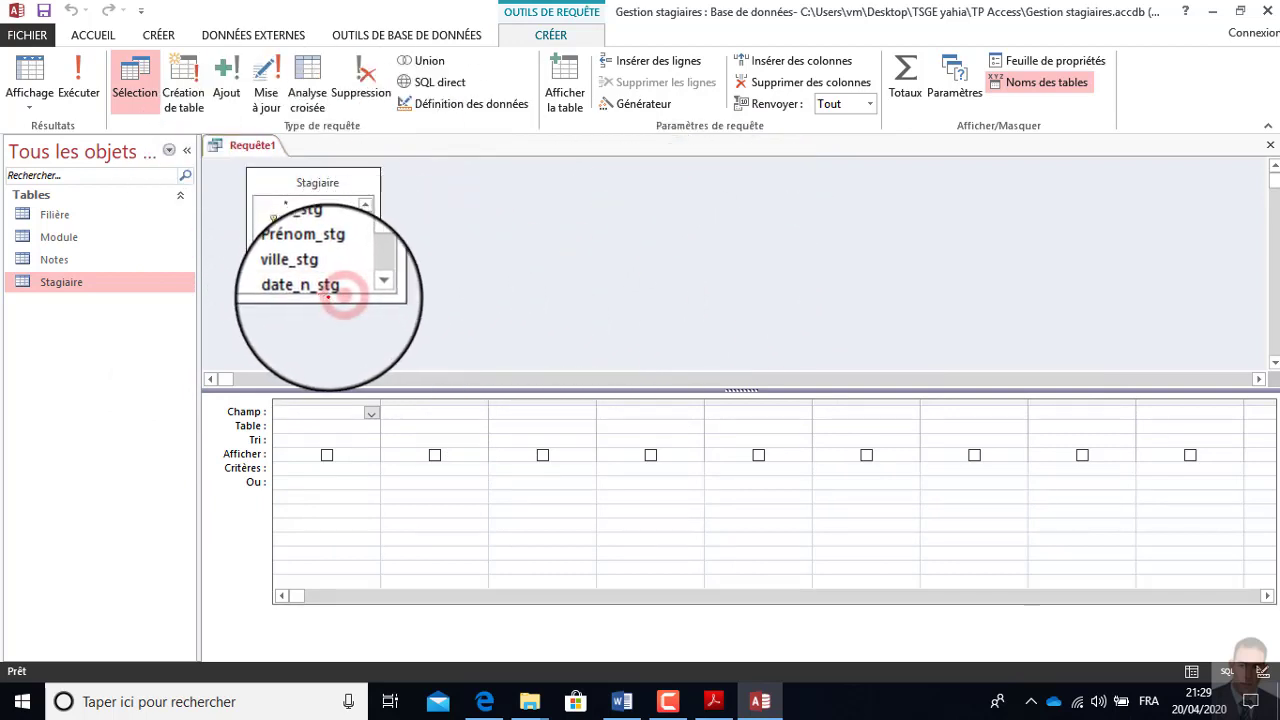
pyautogui.moveTo(338, 296); pyautogui.dragTo(335, 331)
pyautogui.moveTo(366, 243); pyautogui.dragTo(365, 289)
pyautogui.click(319, 331)
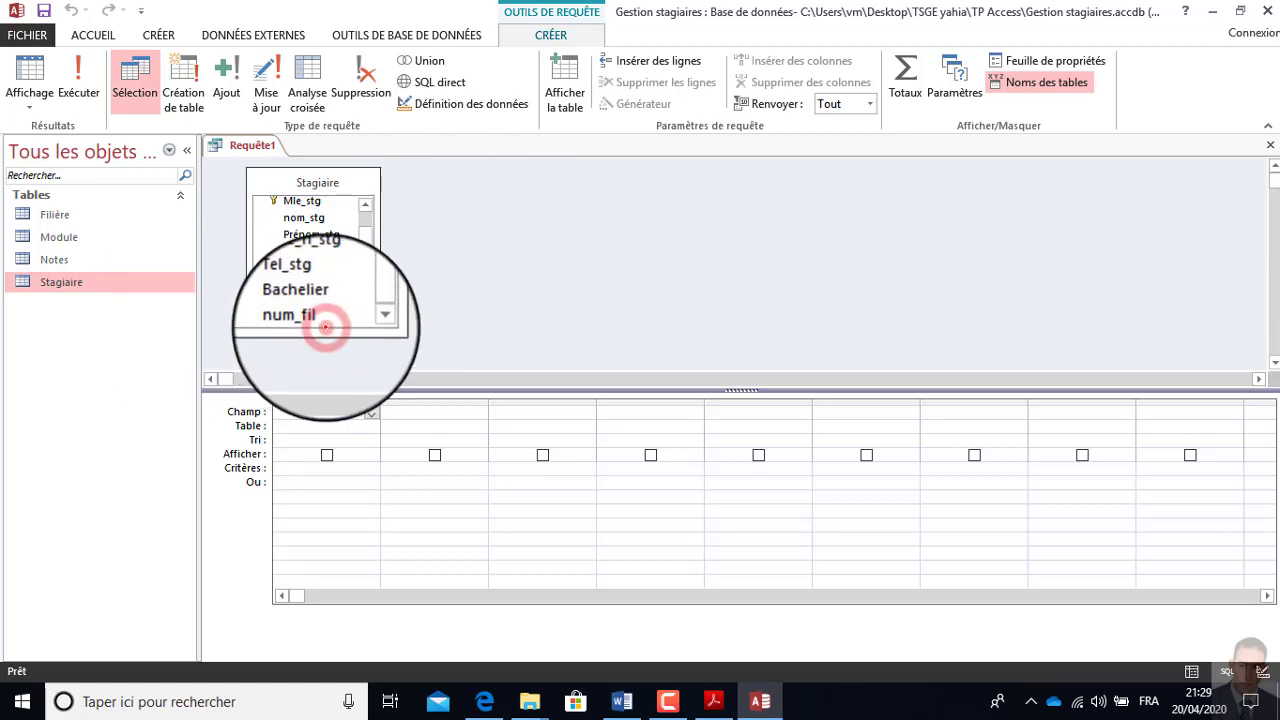
pyautogui.moveTo(326, 327); pyautogui.dragTo(326, 343)
pyautogui.click(366, 257)
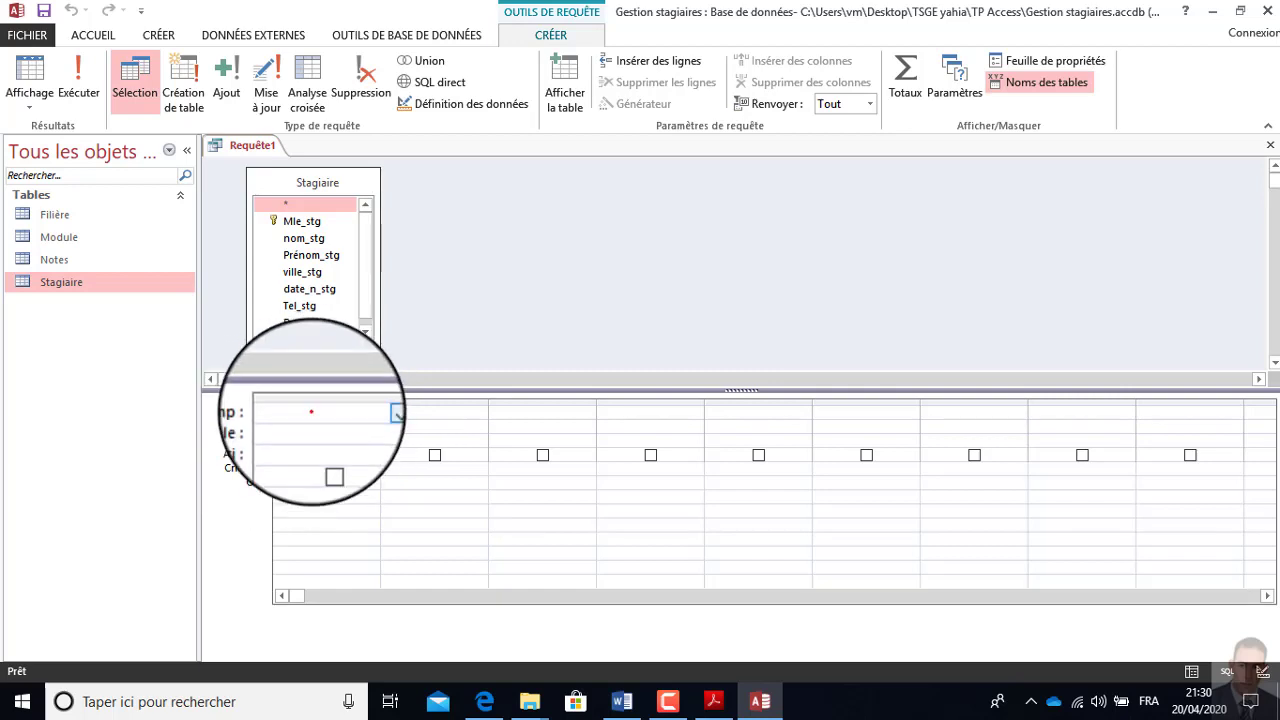
pyautogui.click(310, 424)
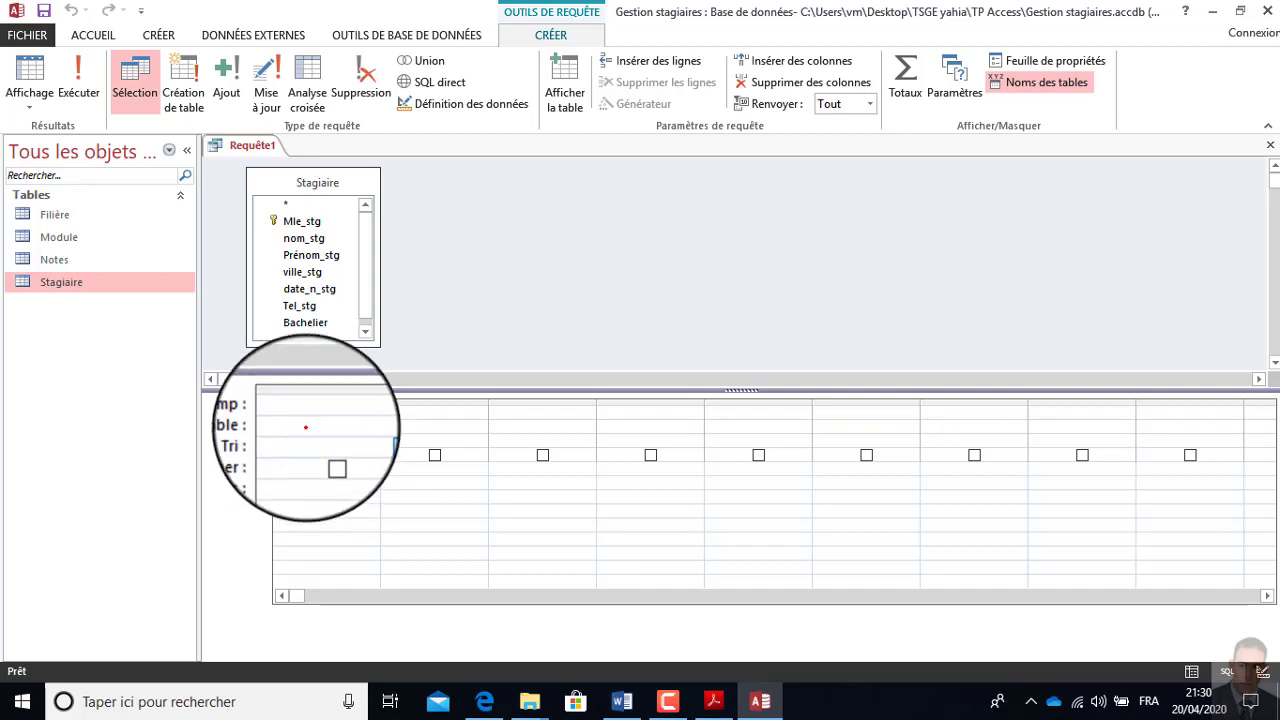
pyautogui.click(313, 445)
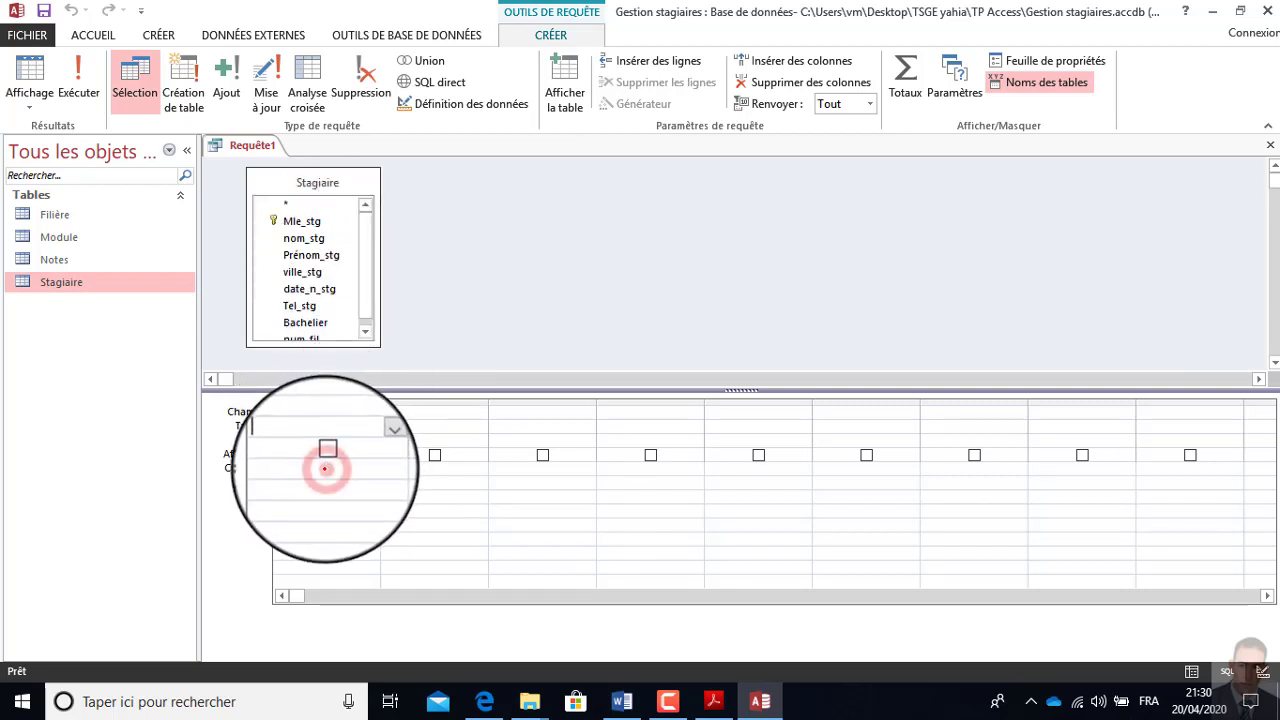
pyautogui.click(316, 478)
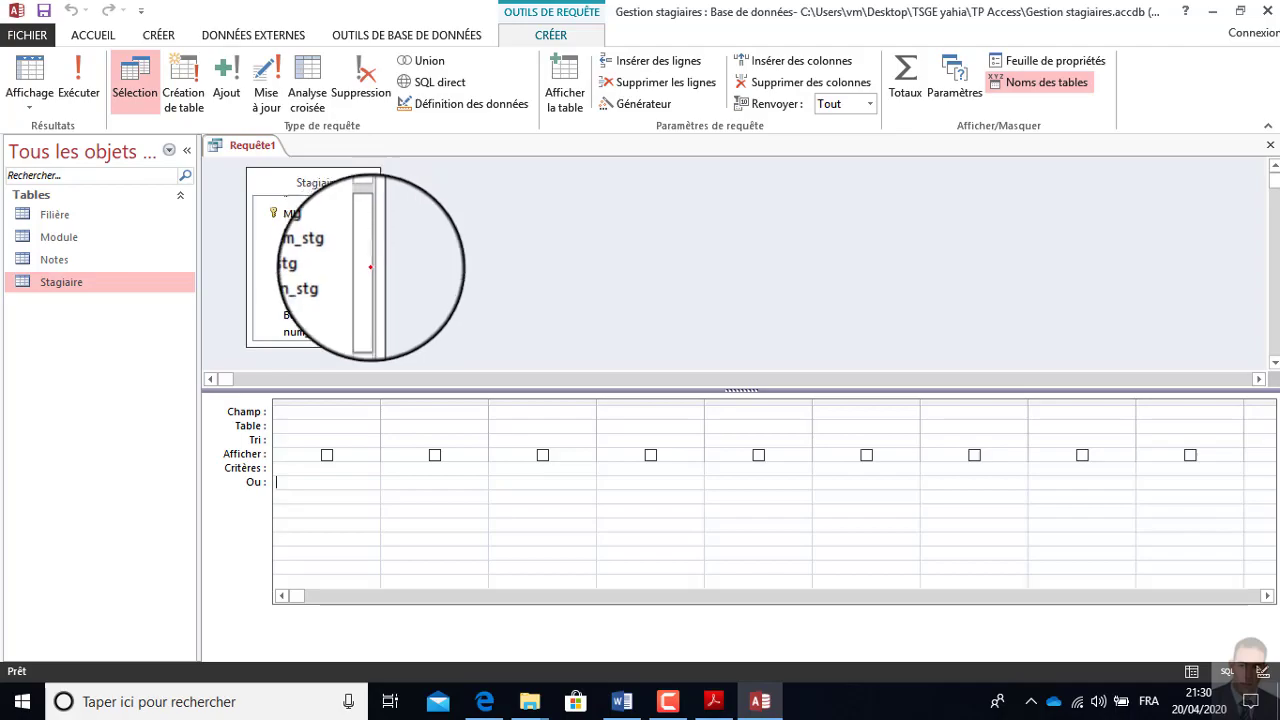
# - Recheck the fields required by exercise 1 in the PDF, and add nom_stg and Prénom_stg to the query grid
pyautogui.click(714, 701)
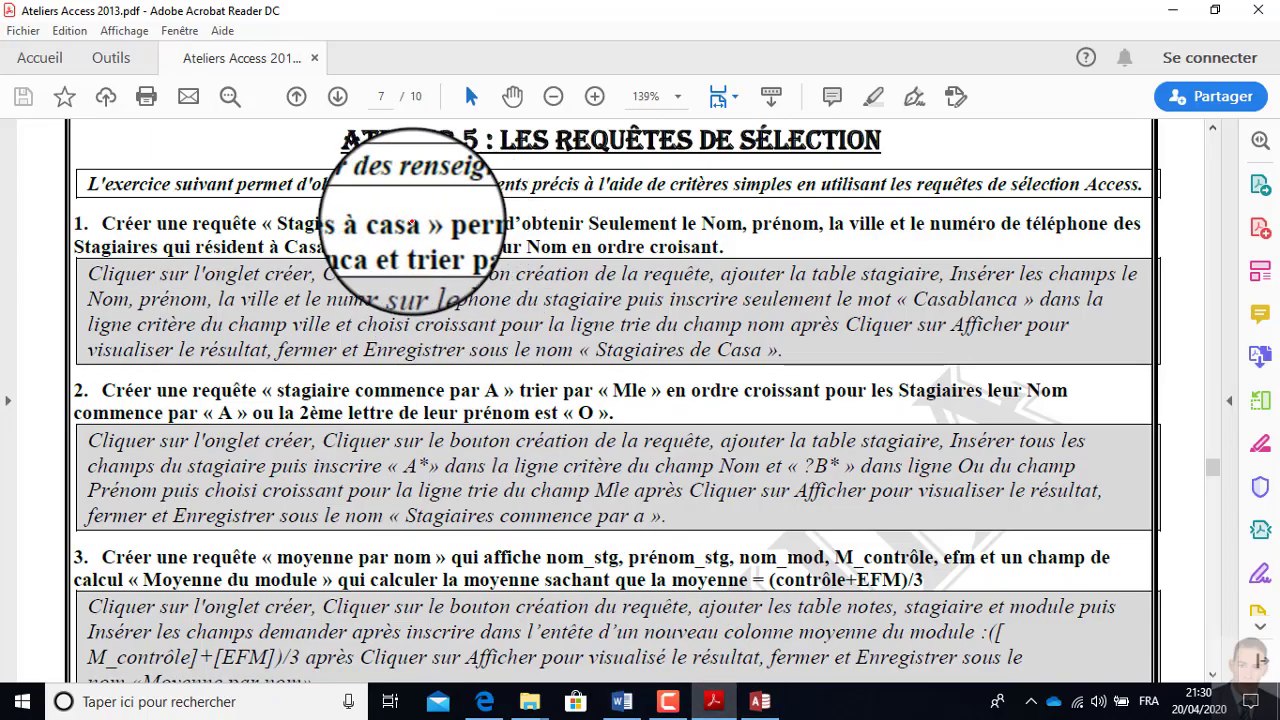
pyautogui.doubleClick(731, 226)
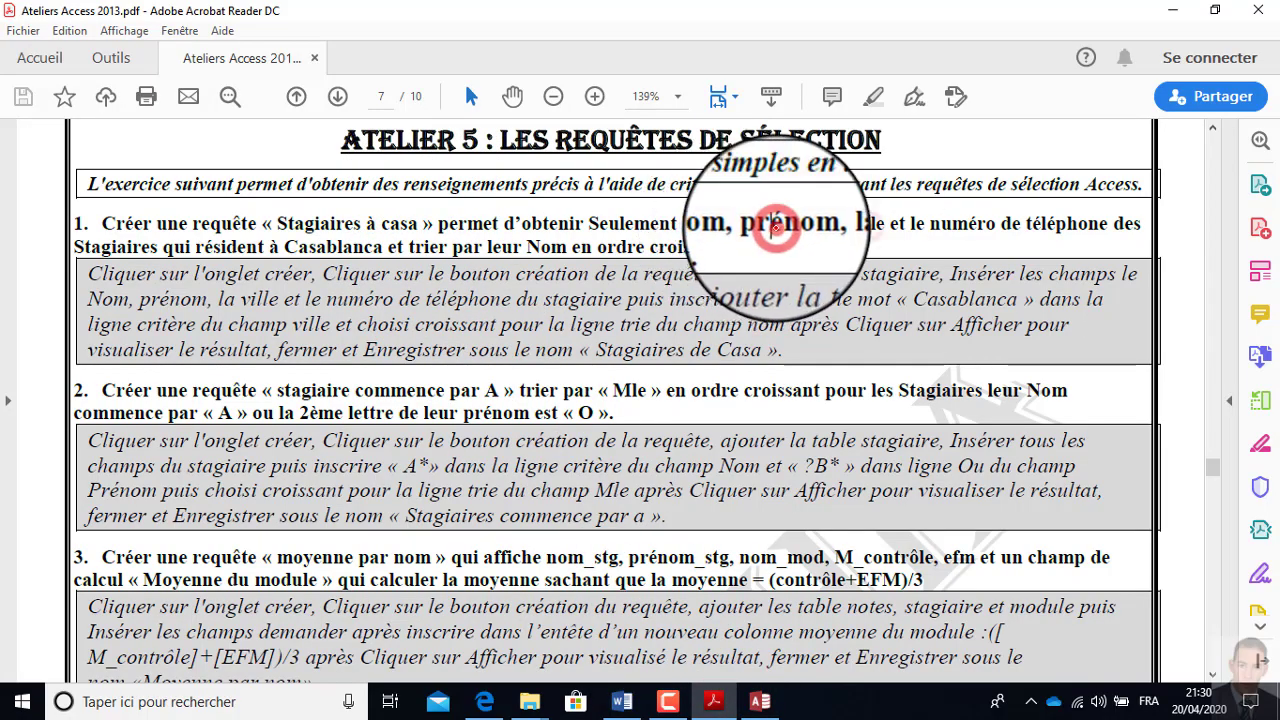
pyautogui.doubleClick(866, 225)
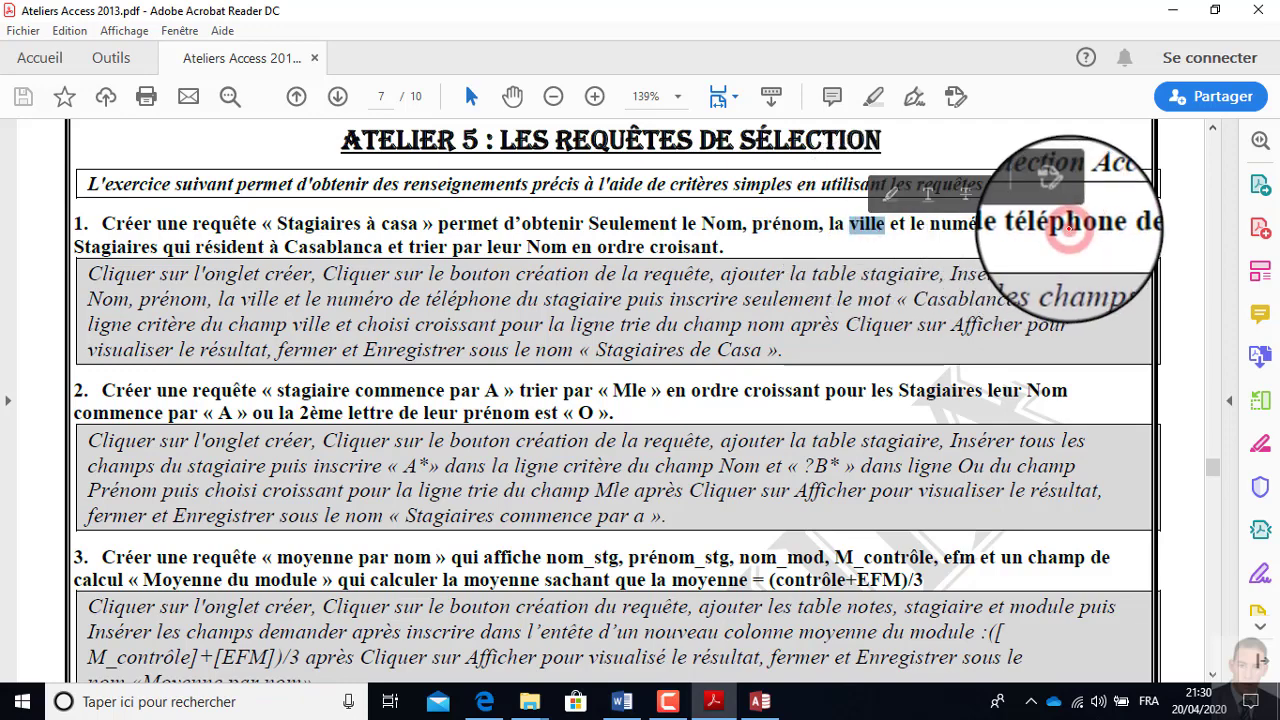
pyautogui.click(760, 701)
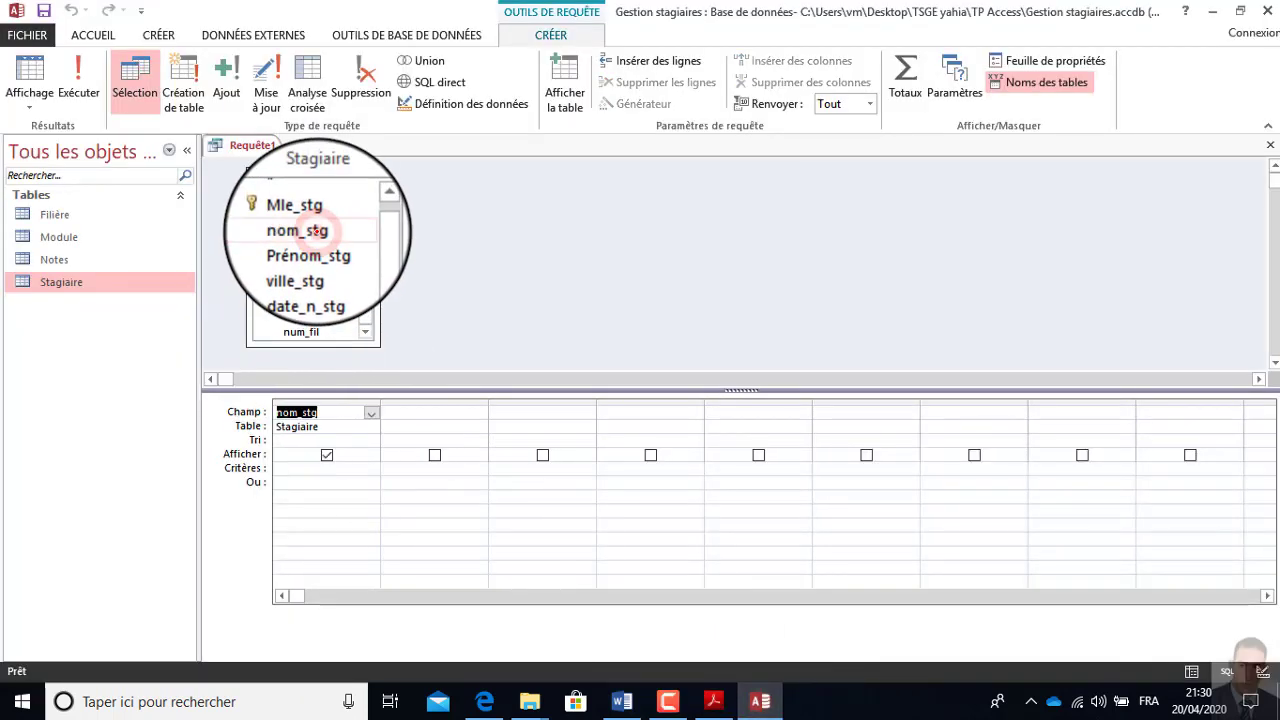
pyautogui.doubleClick(323, 248)
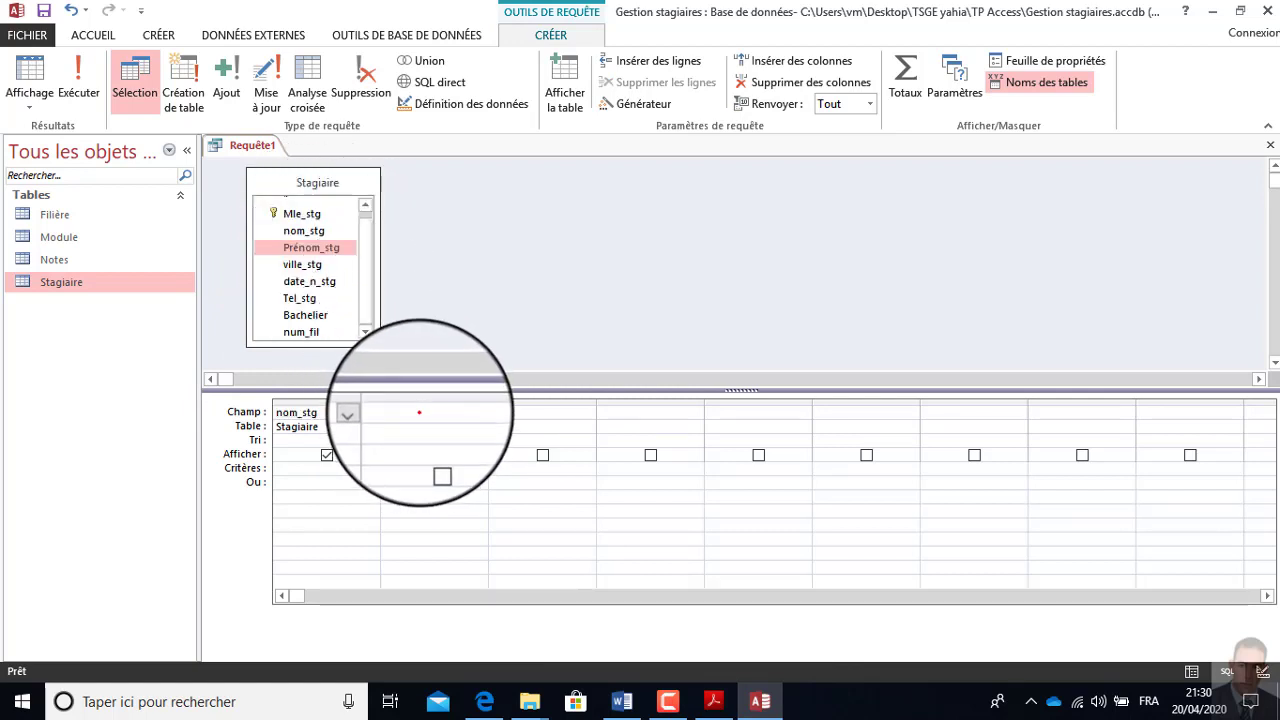
pyautogui.moveTo(420, 410); pyautogui.dragTo(422, 414)
# - Add ville_stg and Tel_stg as the third and fourth query columns, and preview the results before returning to design view
pyautogui.click(563, 413)
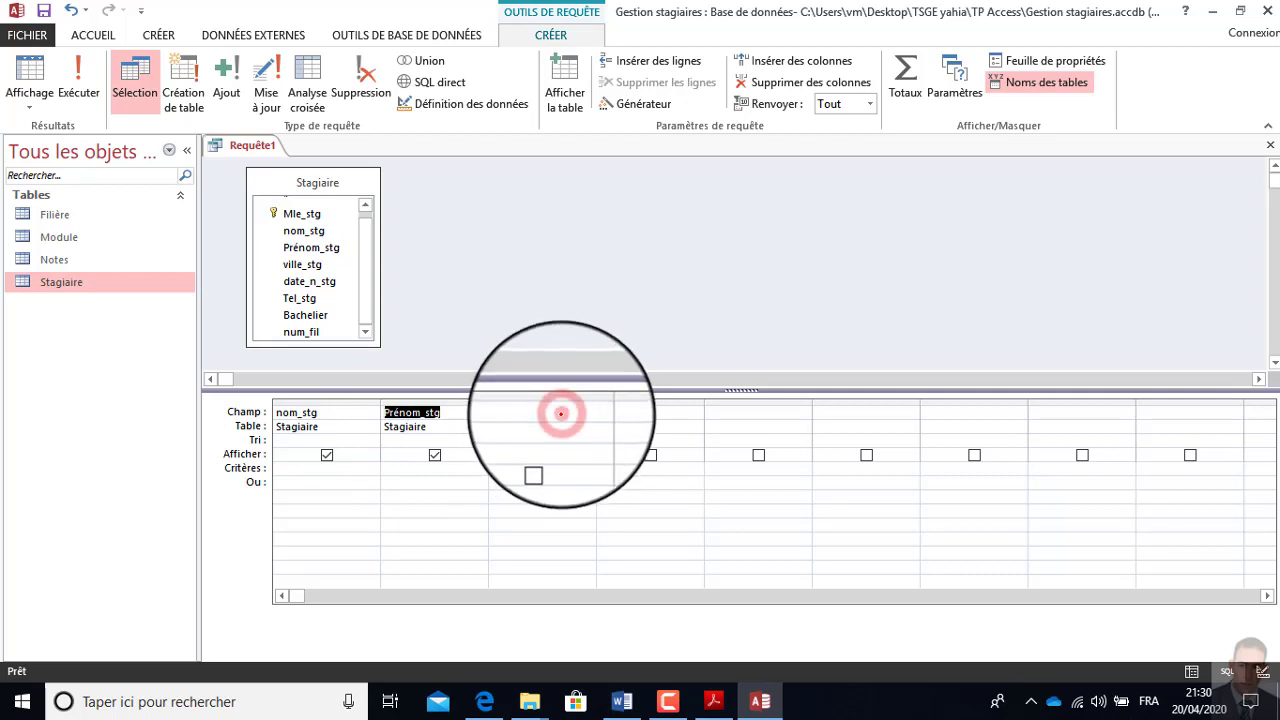
pyautogui.click(588, 413)
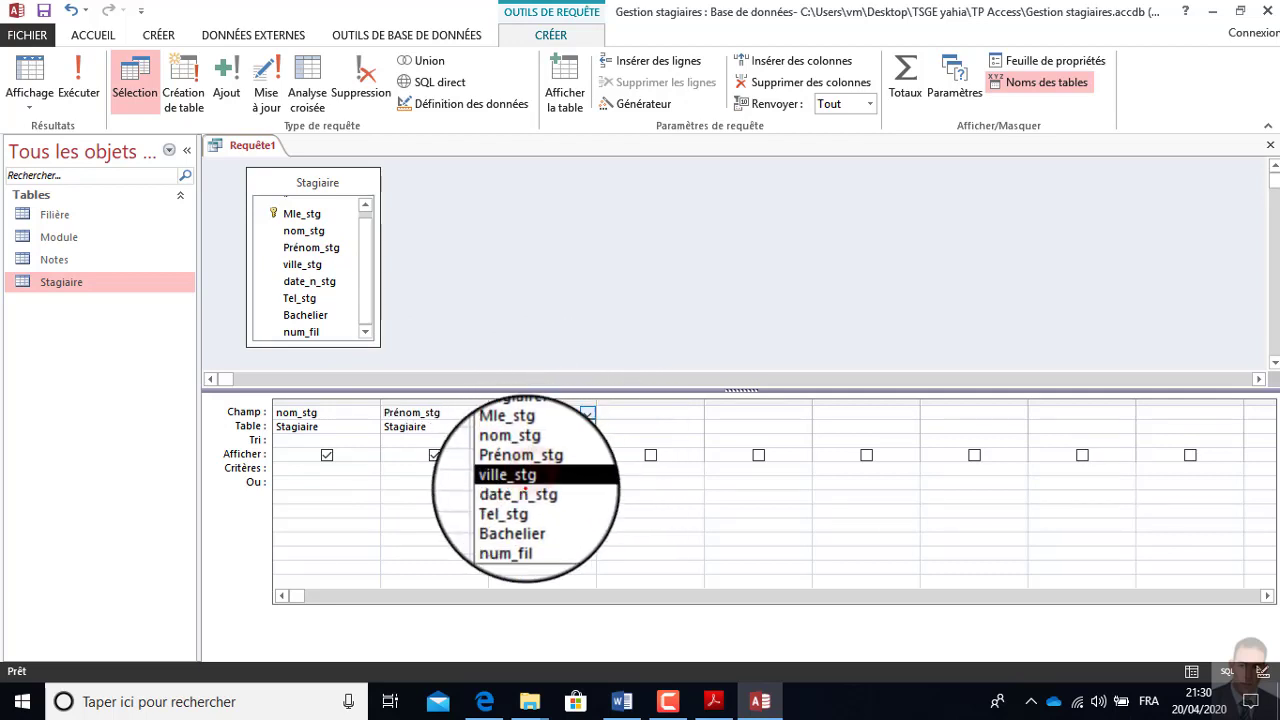
pyautogui.click(520, 479)
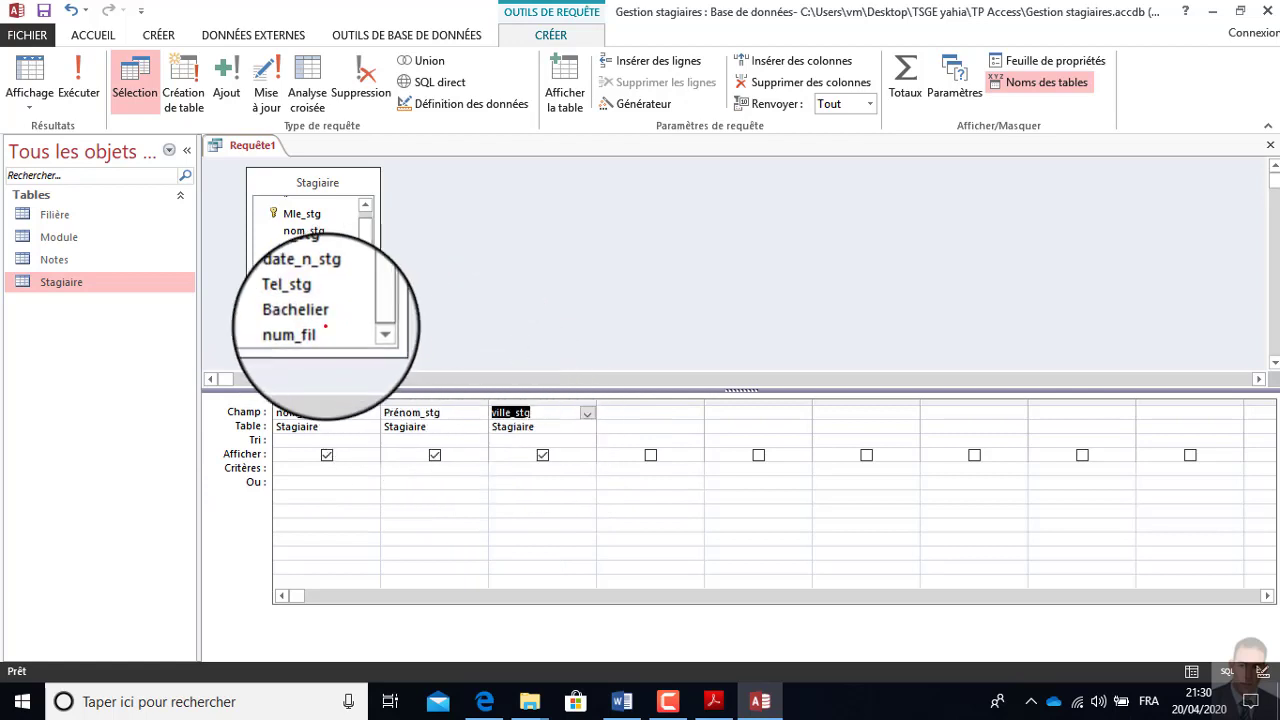
pyautogui.moveTo(303, 297); pyautogui.dragTo(645, 429)
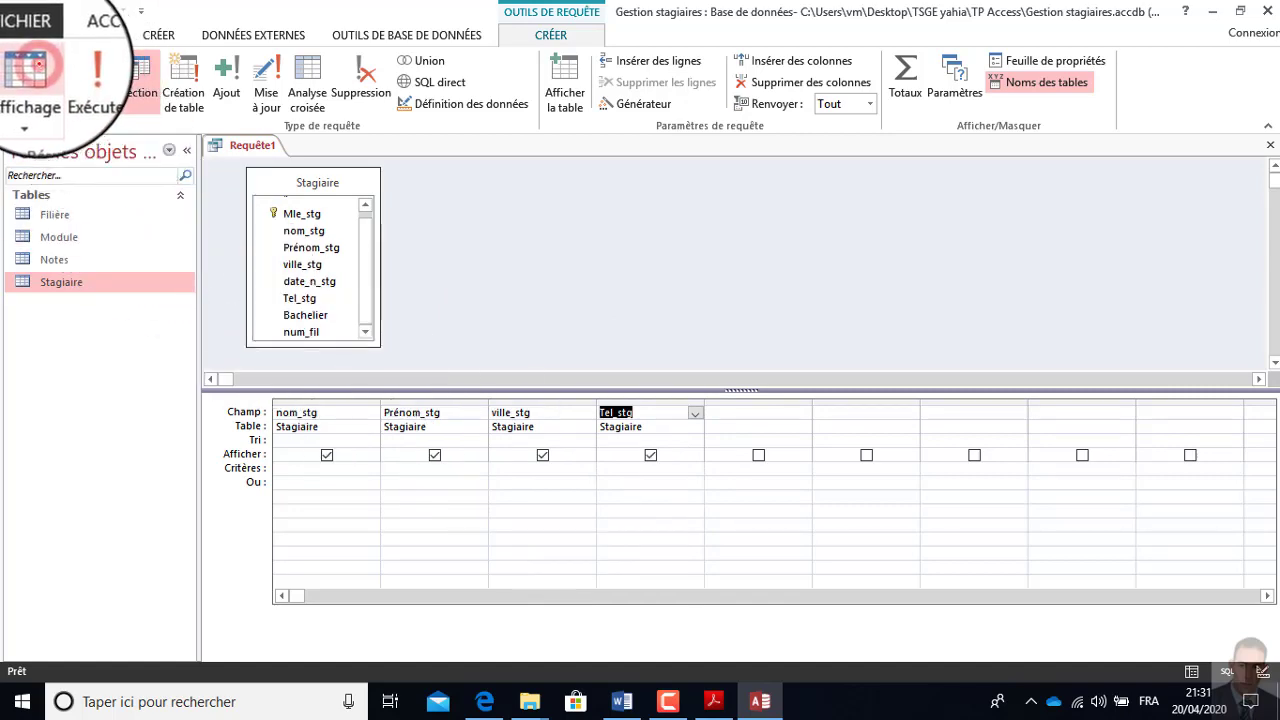
pyautogui.click(35, 65)
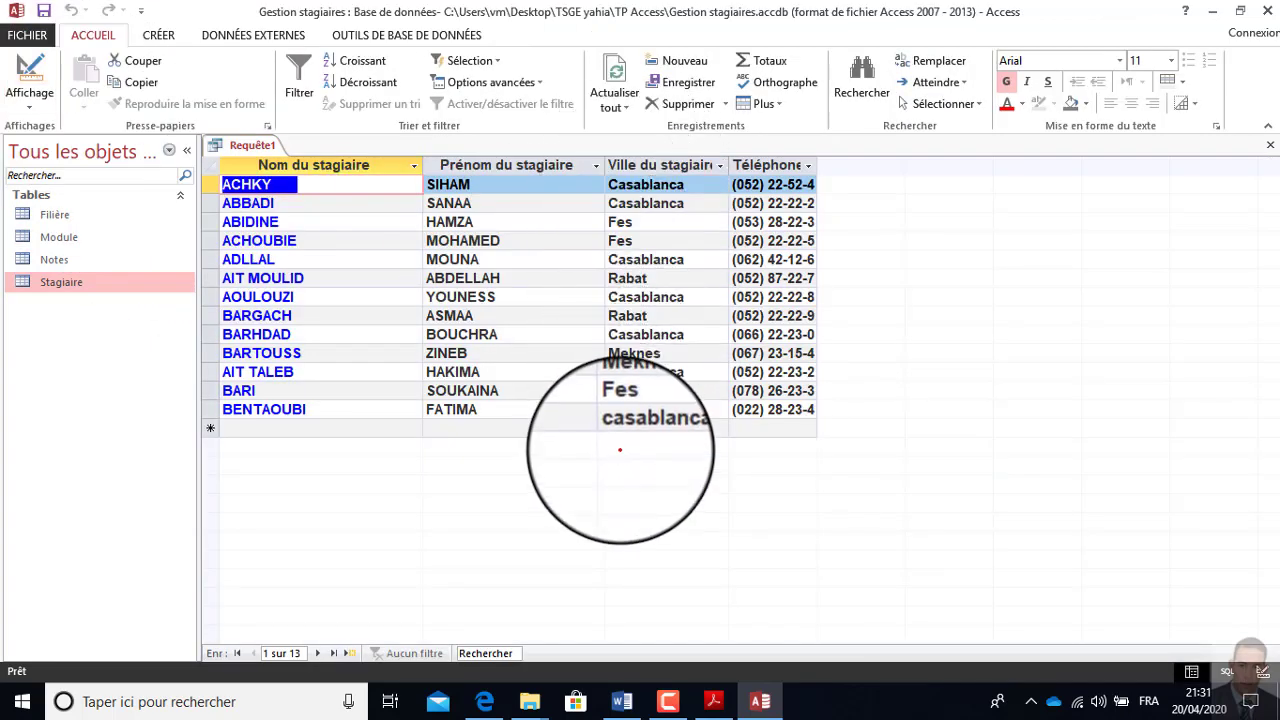
pyautogui.click(30, 70)
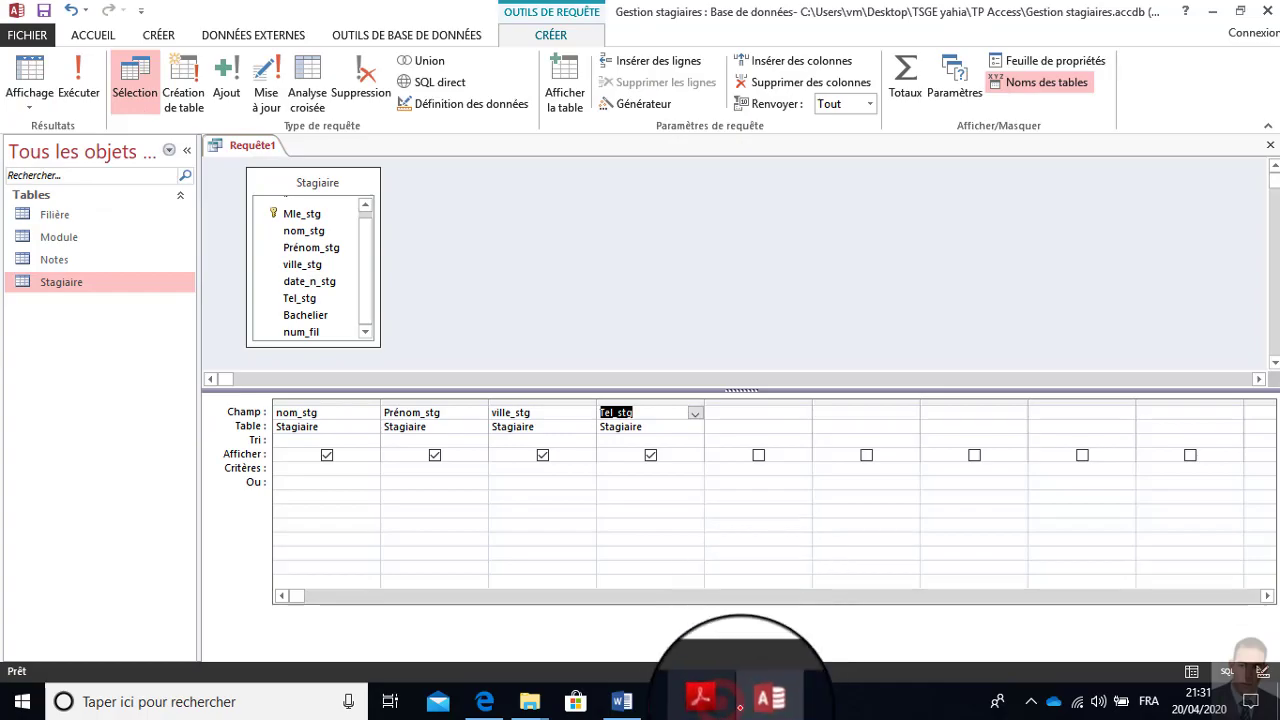
# - Check the residence condition in the PDF, set the ville_stg criterion to casablanca, and preview the filtered records
pyautogui.click(713, 700)
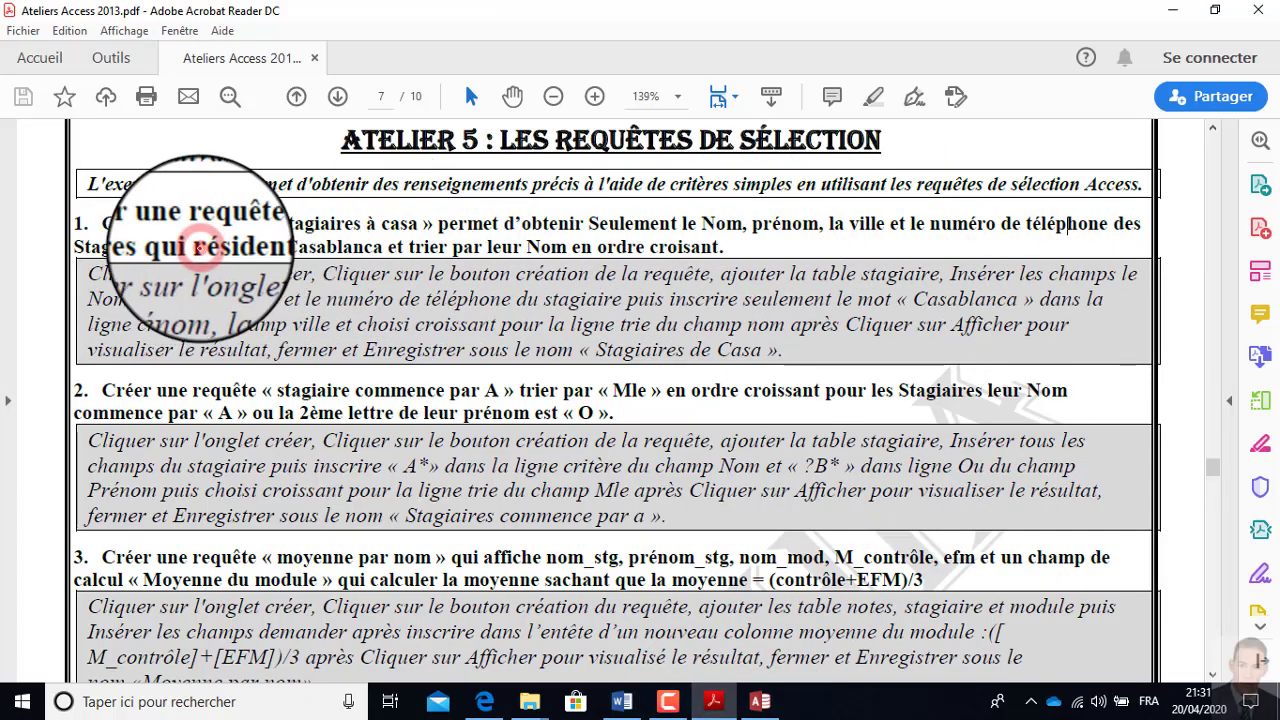
pyautogui.moveTo(200, 248); pyautogui.dragTo(360, 246)
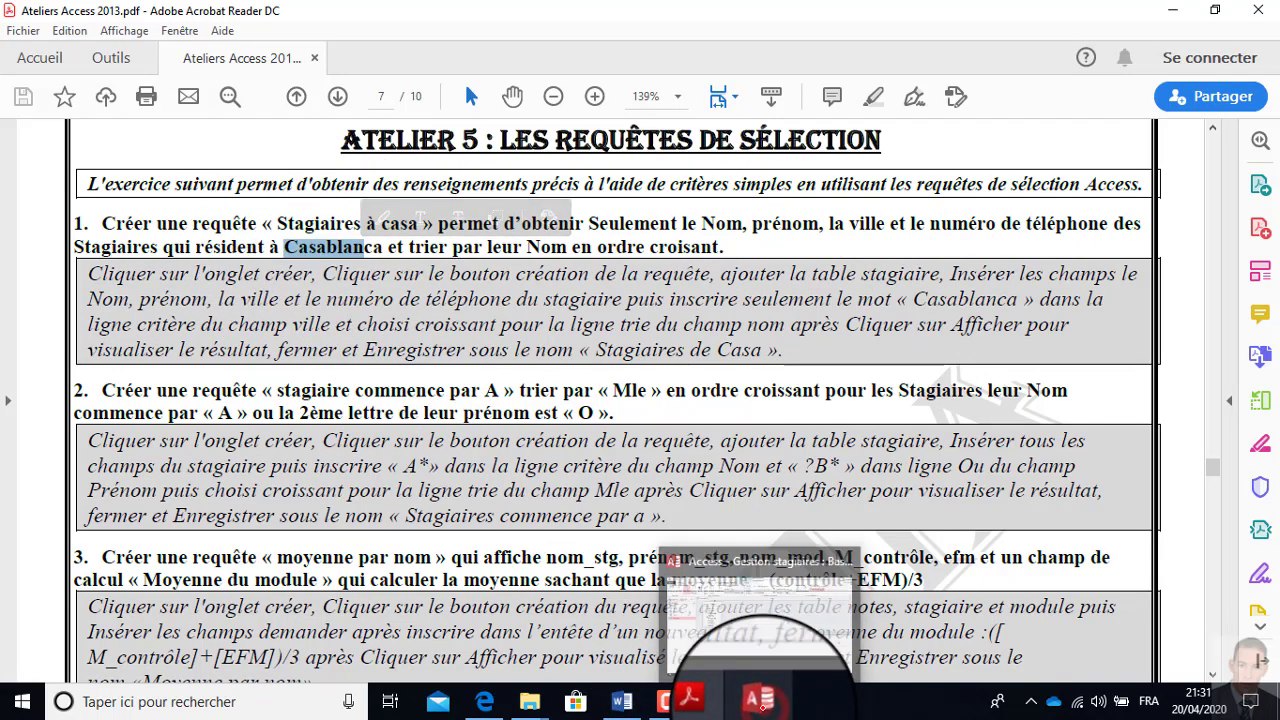
pyautogui.click(760, 698)
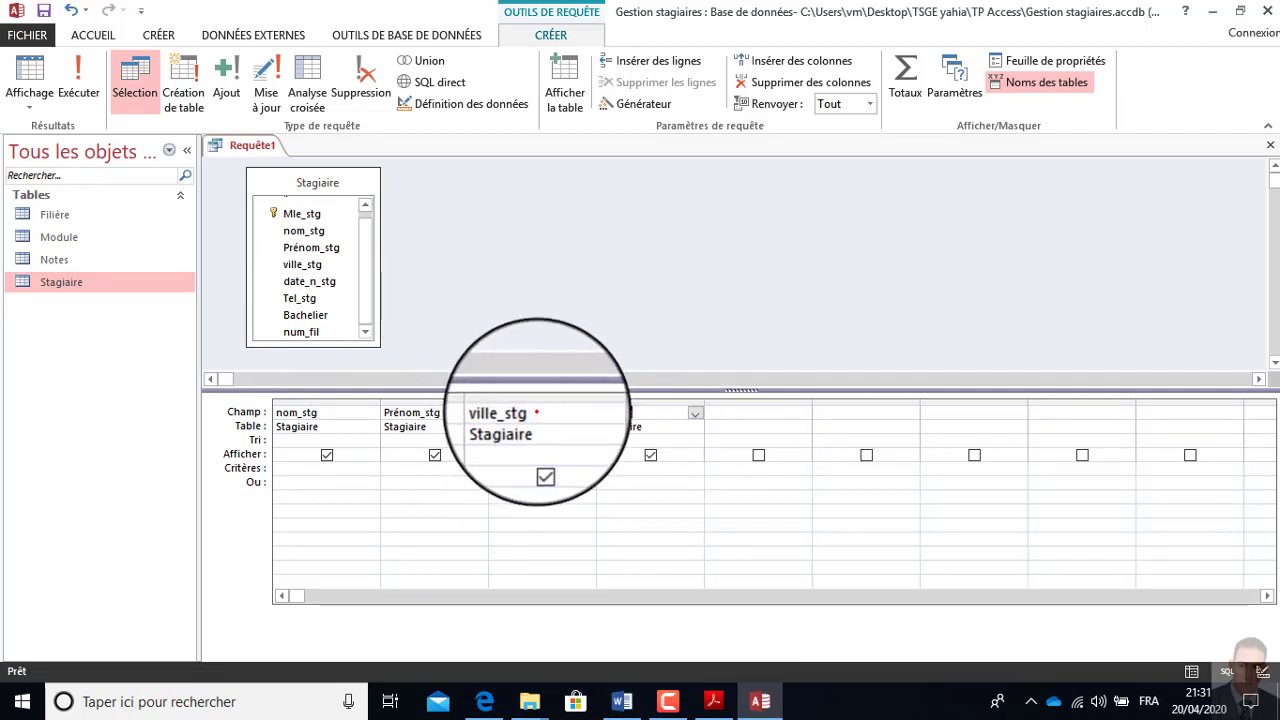
pyautogui.click(542, 458)
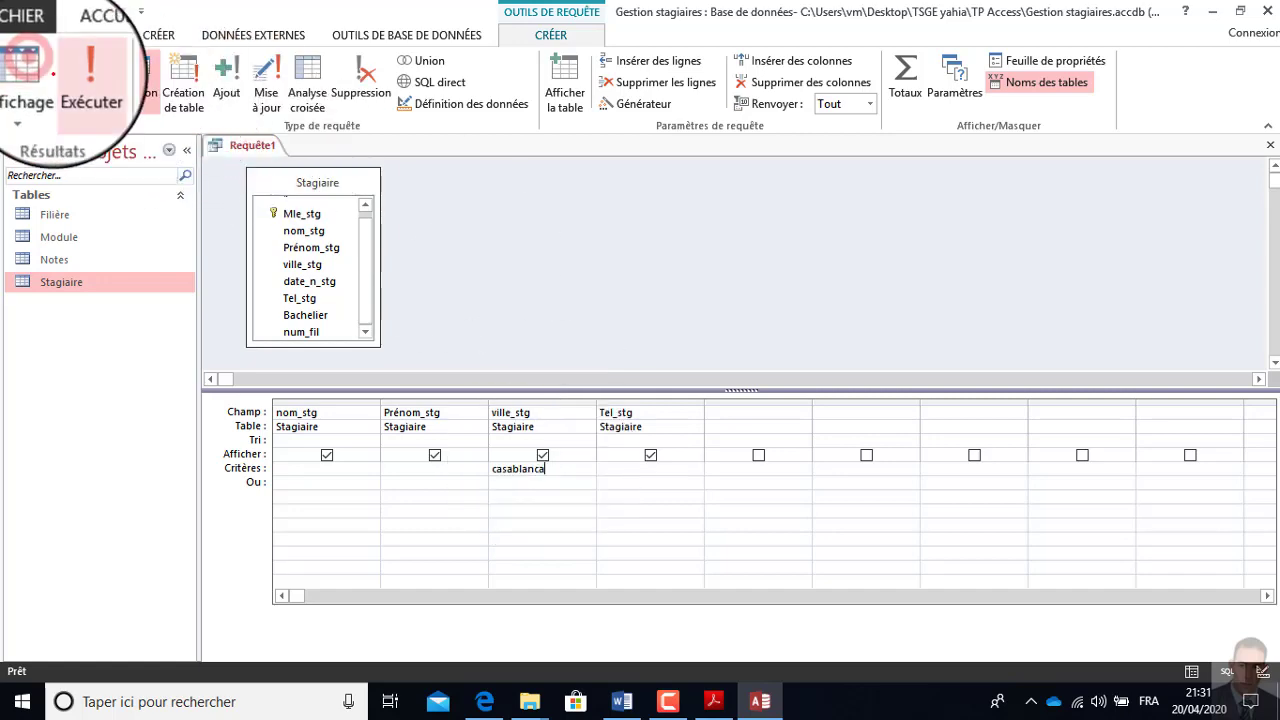
pyautogui.click(33, 90)
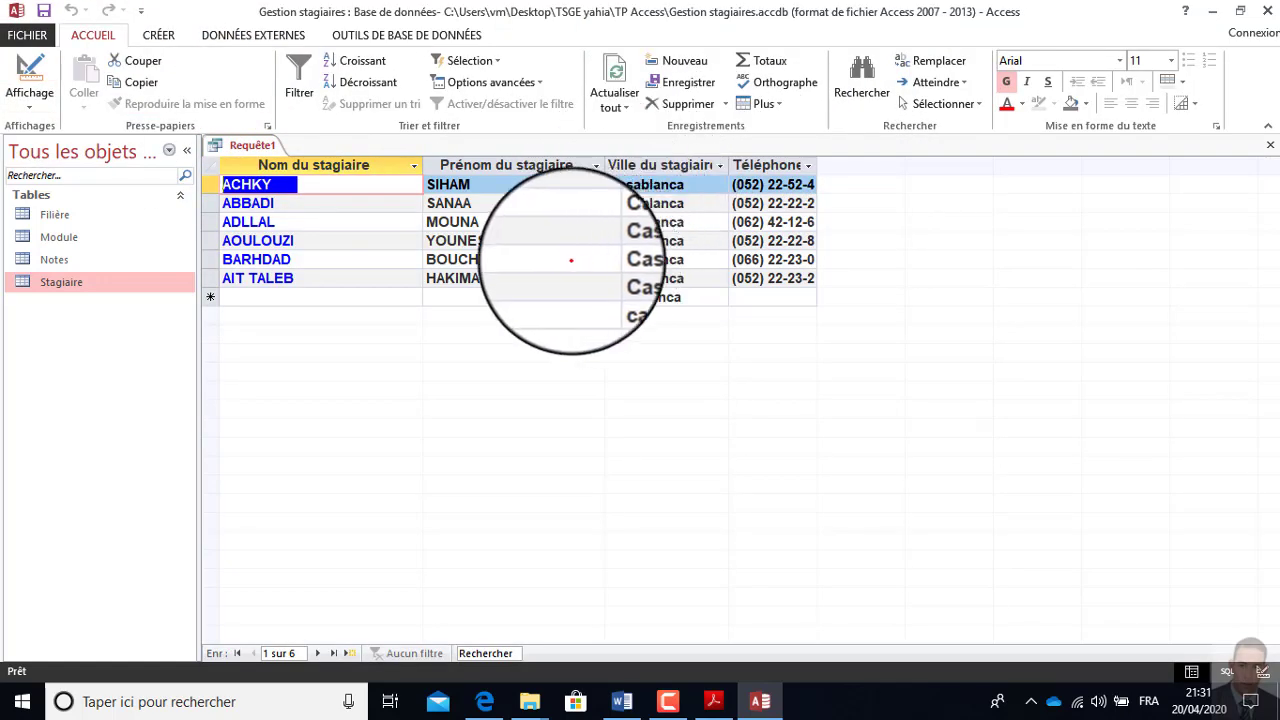
pyautogui.click(30, 80)
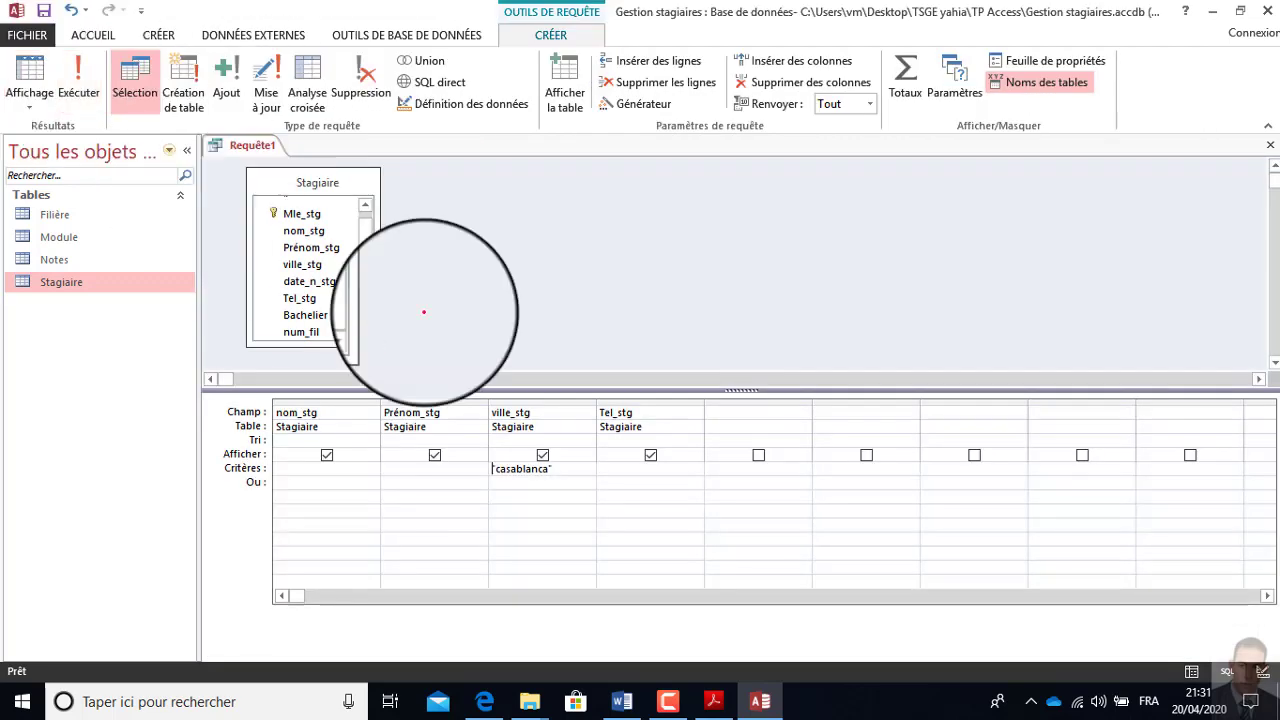
# - Reread the sorting requirement in the PDF, set the nom_stg sort to Croissant, and run the query
pyautogui.click(714, 700)
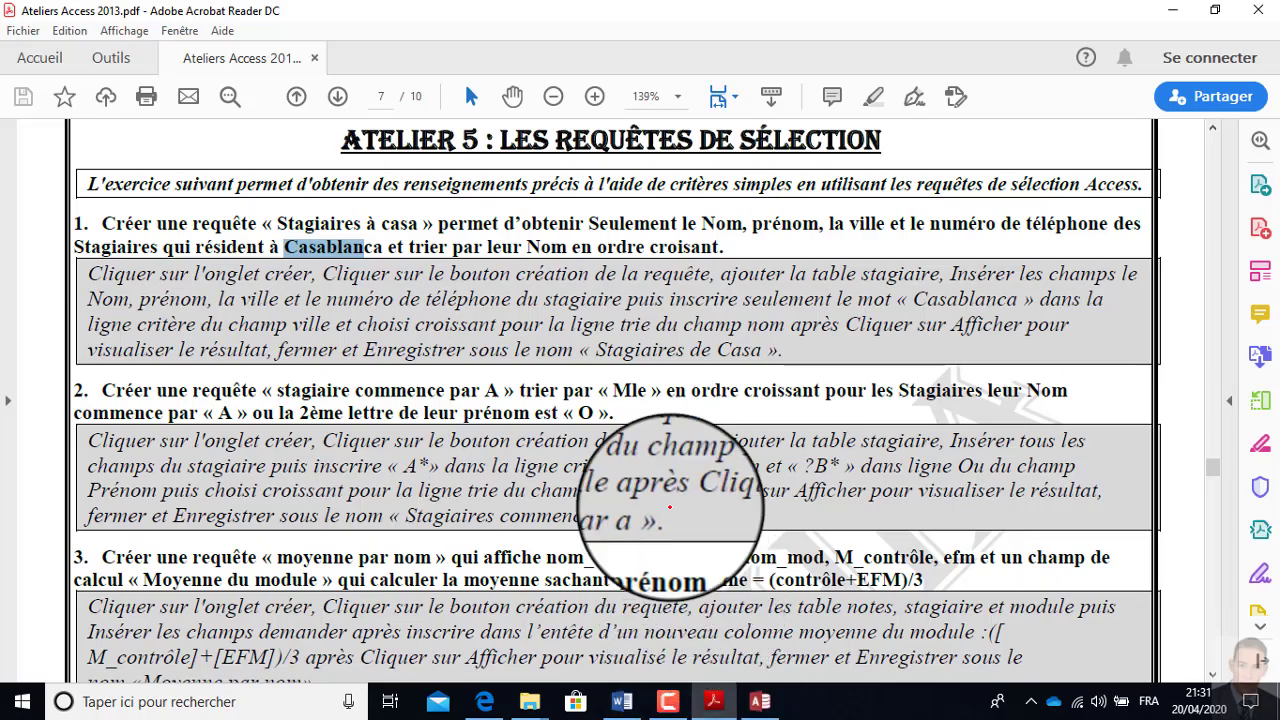
pyautogui.click(409, 246)
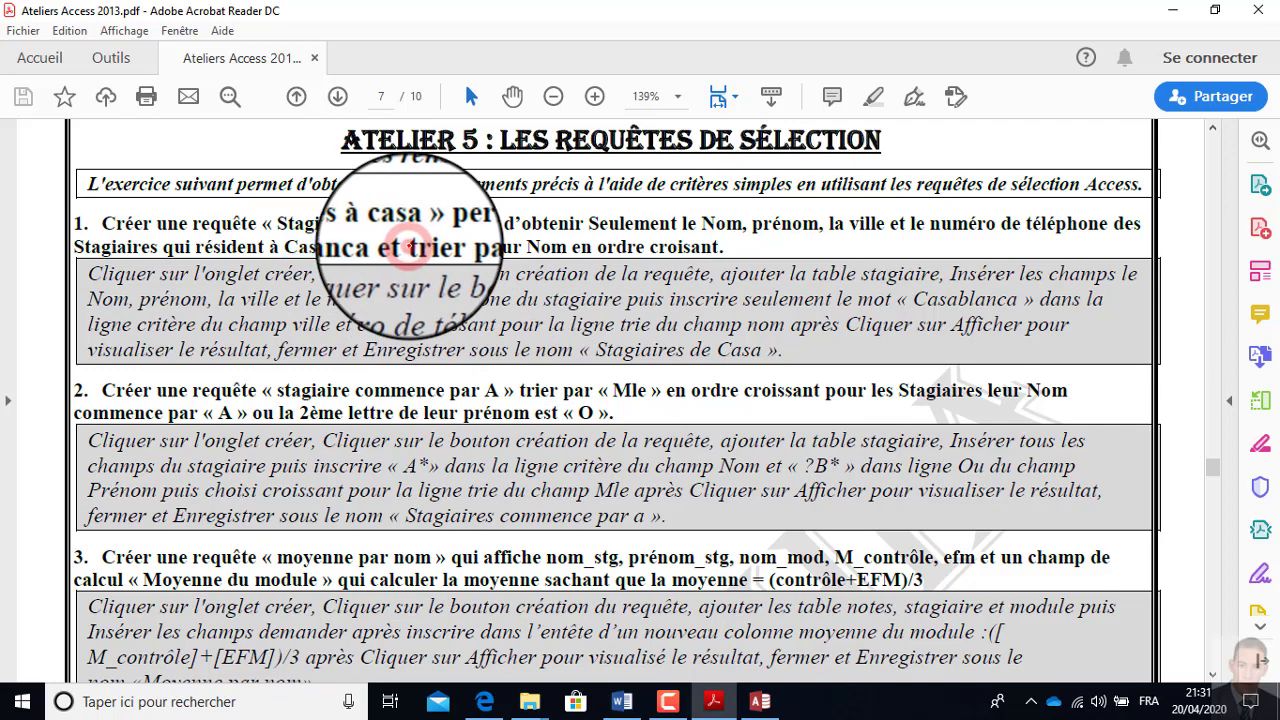
pyautogui.click(530, 246)
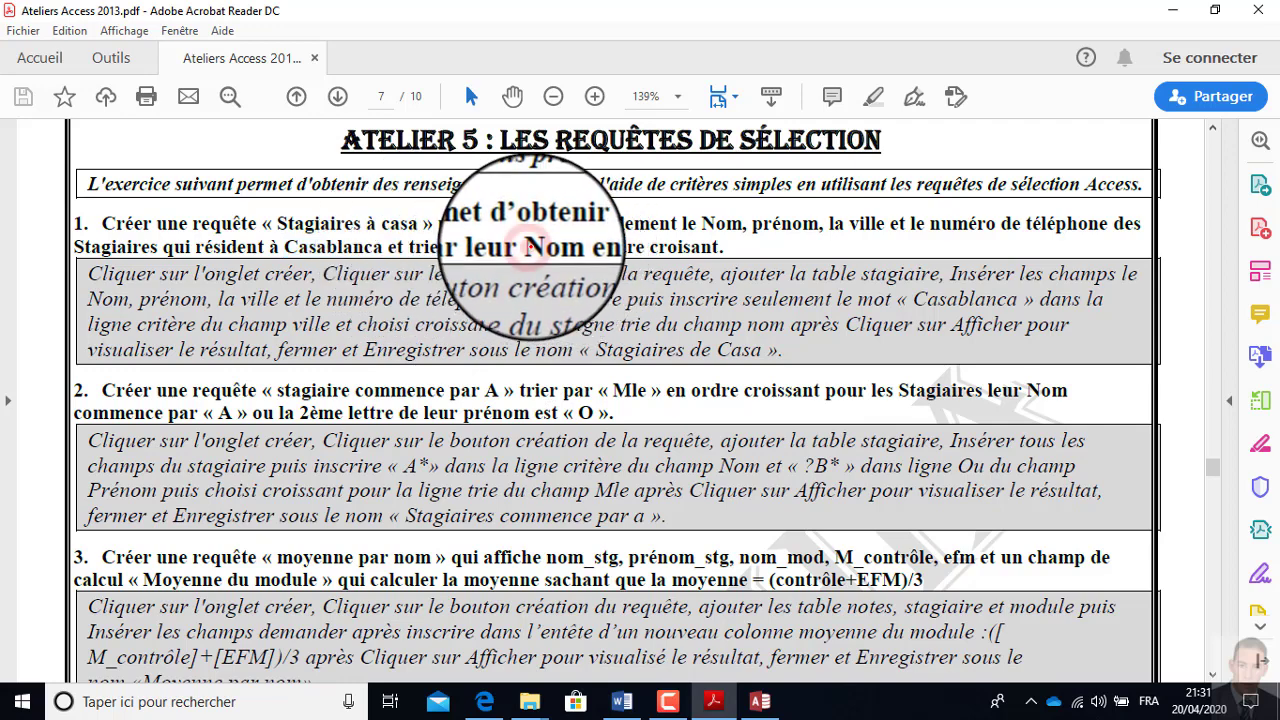
pyautogui.moveTo(530, 246); pyautogui.dragTo(716, 247)
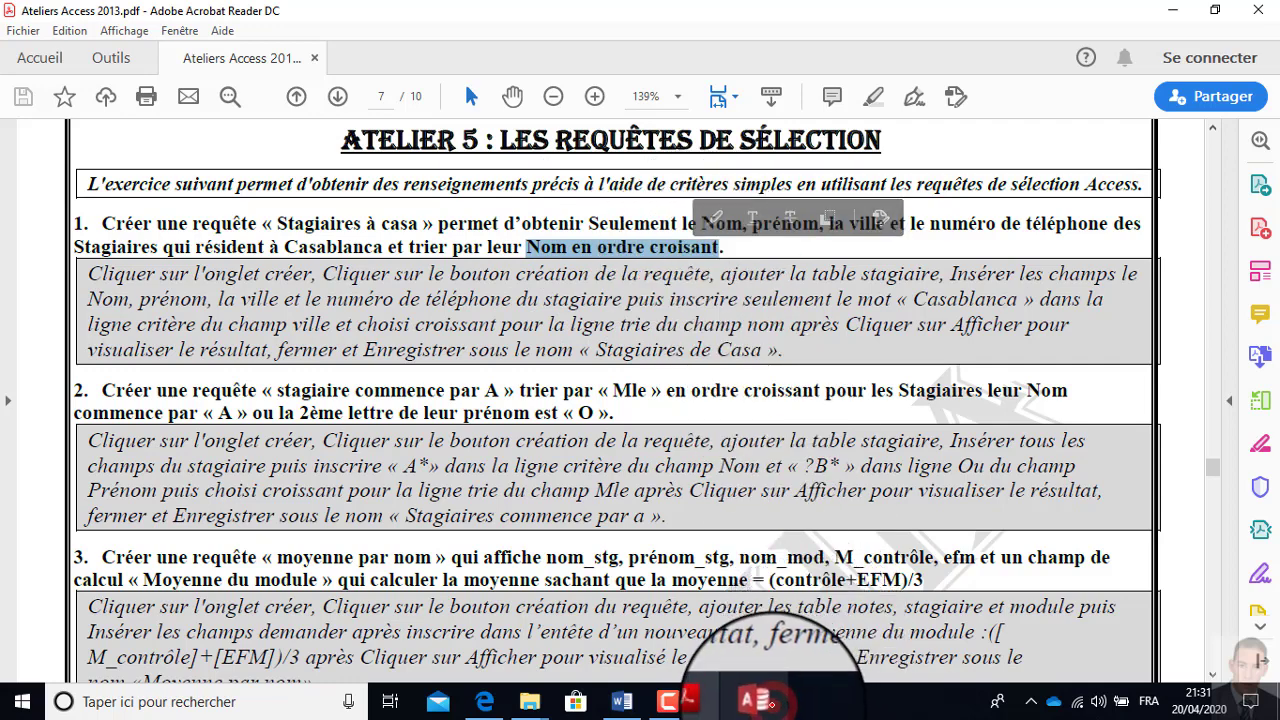
pyautogui.click(760, 701)
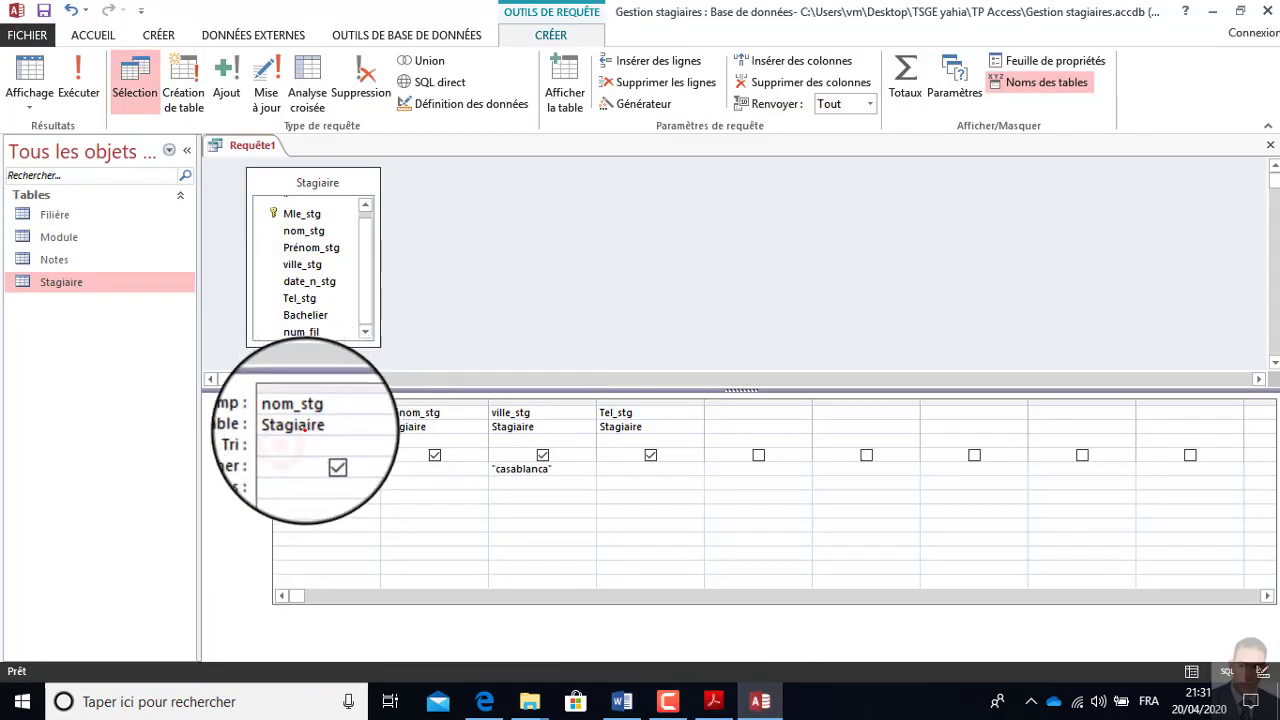
pyautogui.click(287, 438)
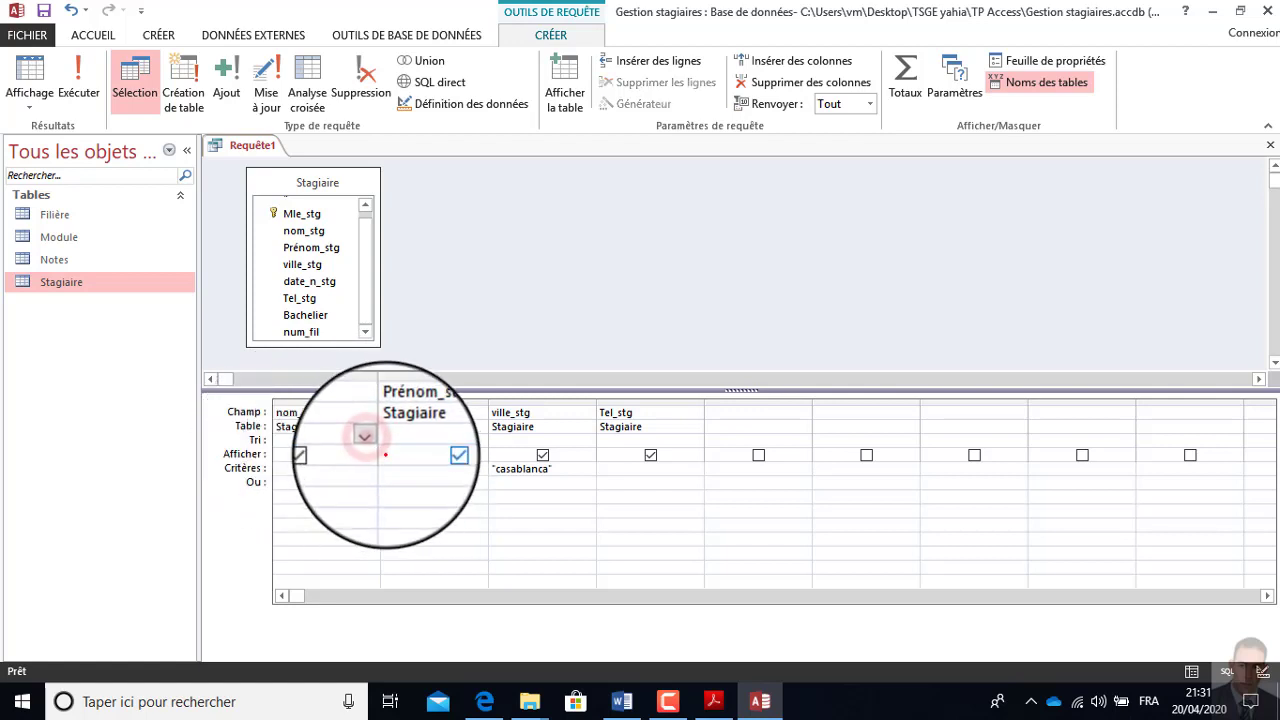
pyautogui.click(372, 440)
pyautogui.click(322, 454)
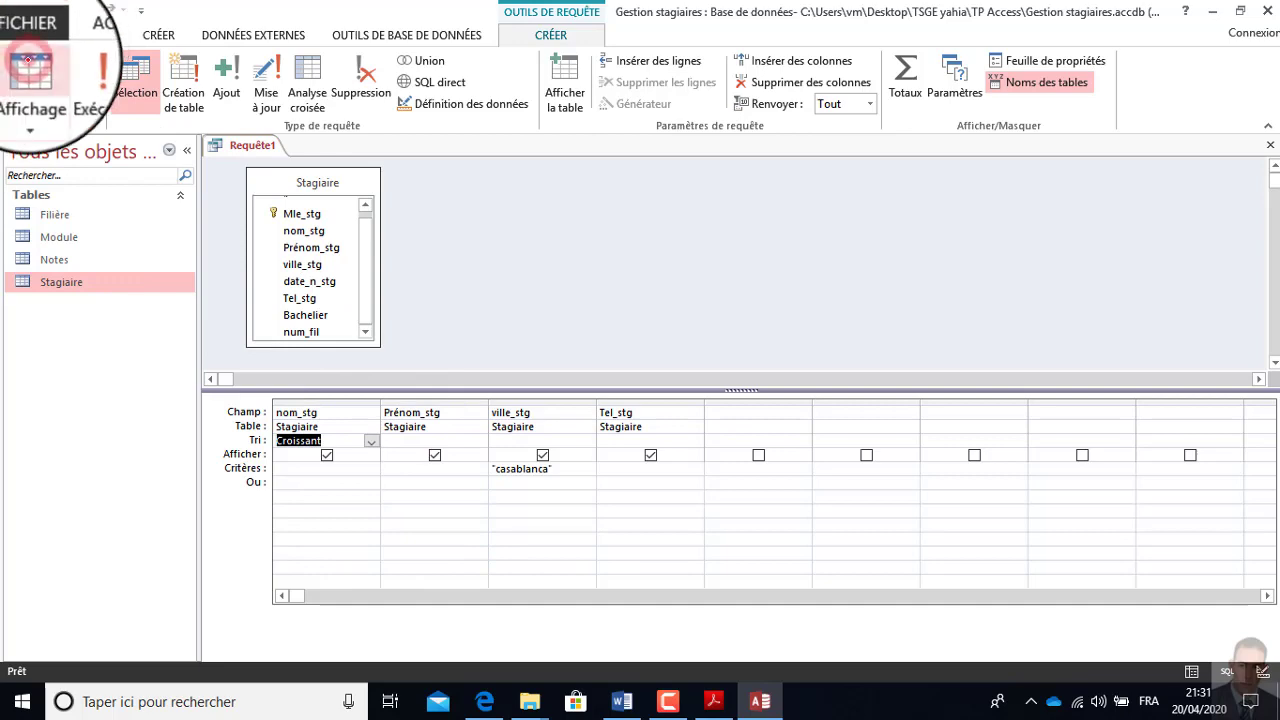
pyautogui.click(75, 80)
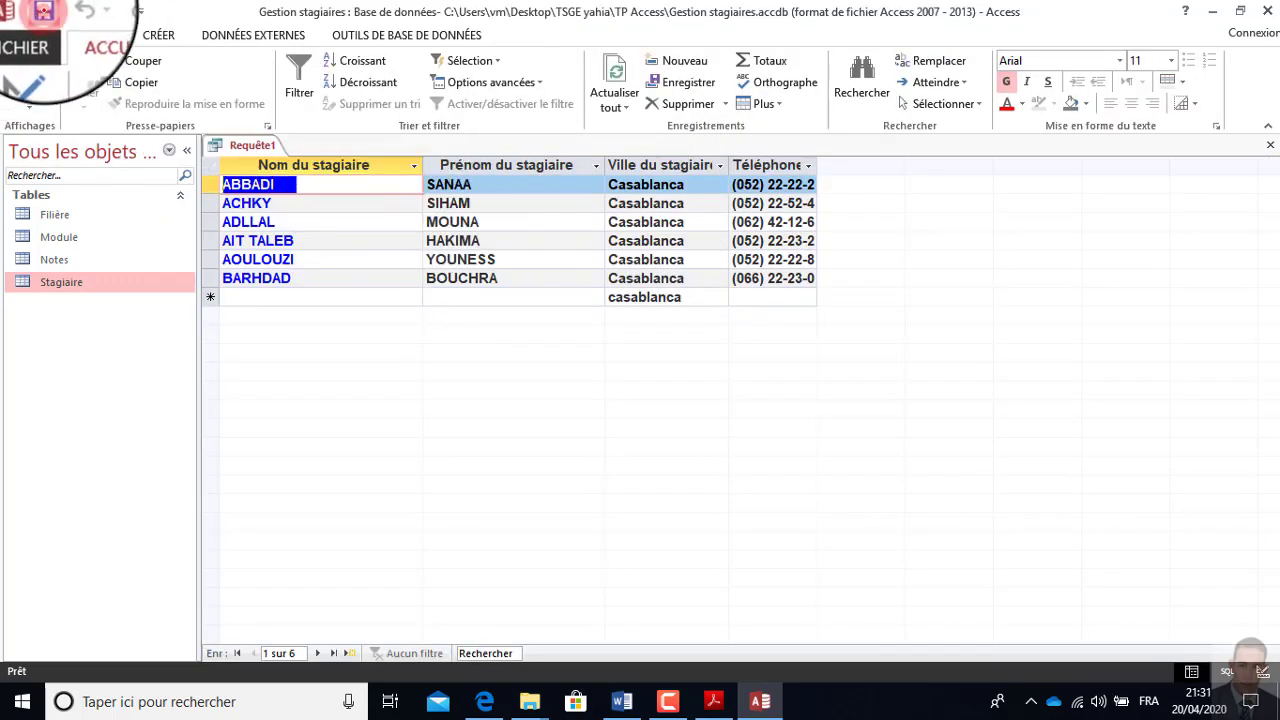
# - Save the query as "stagiaire de casa" and close it
pyautogui.click(44, 11)
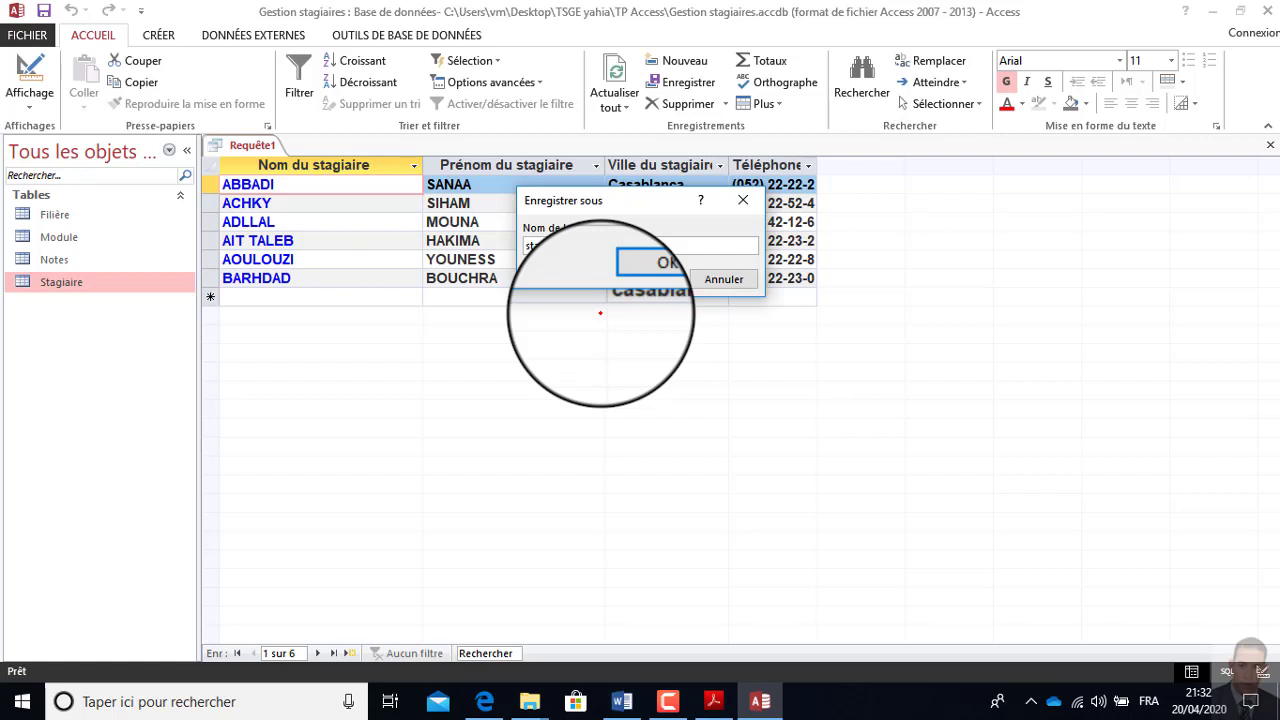
pyautogui.click(649, 279)
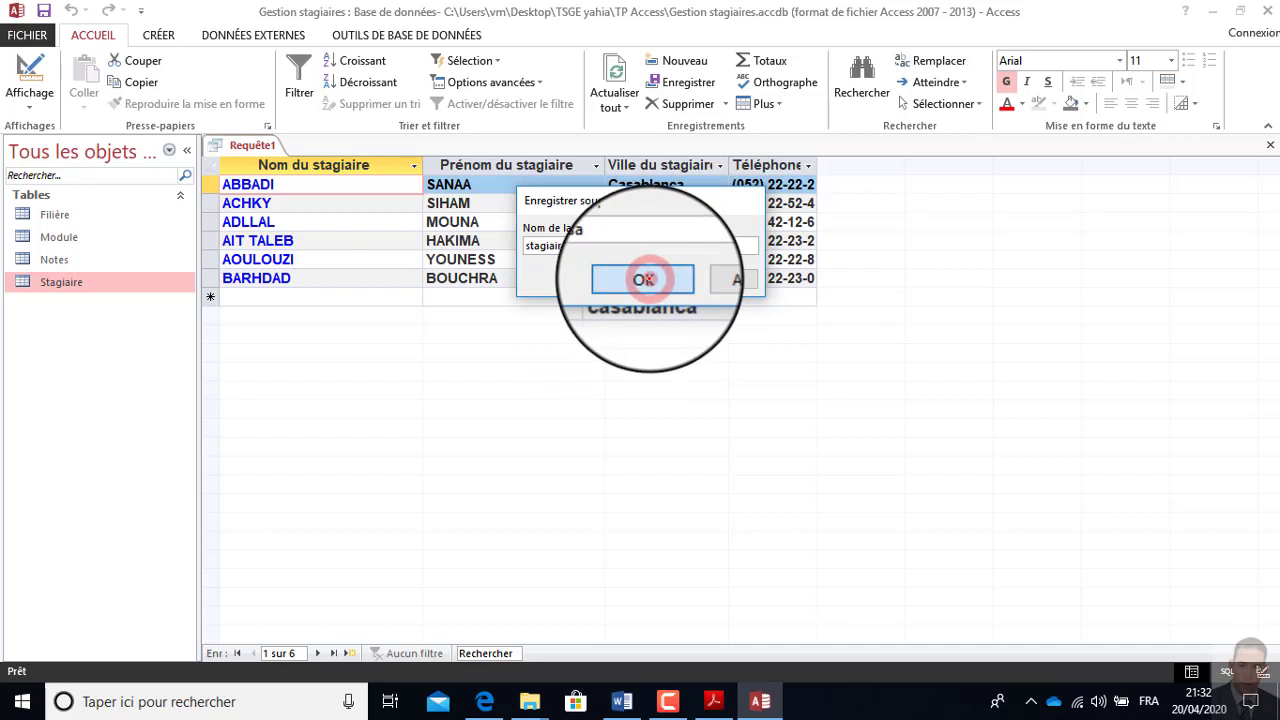
pyautogui.click(1270, 144)
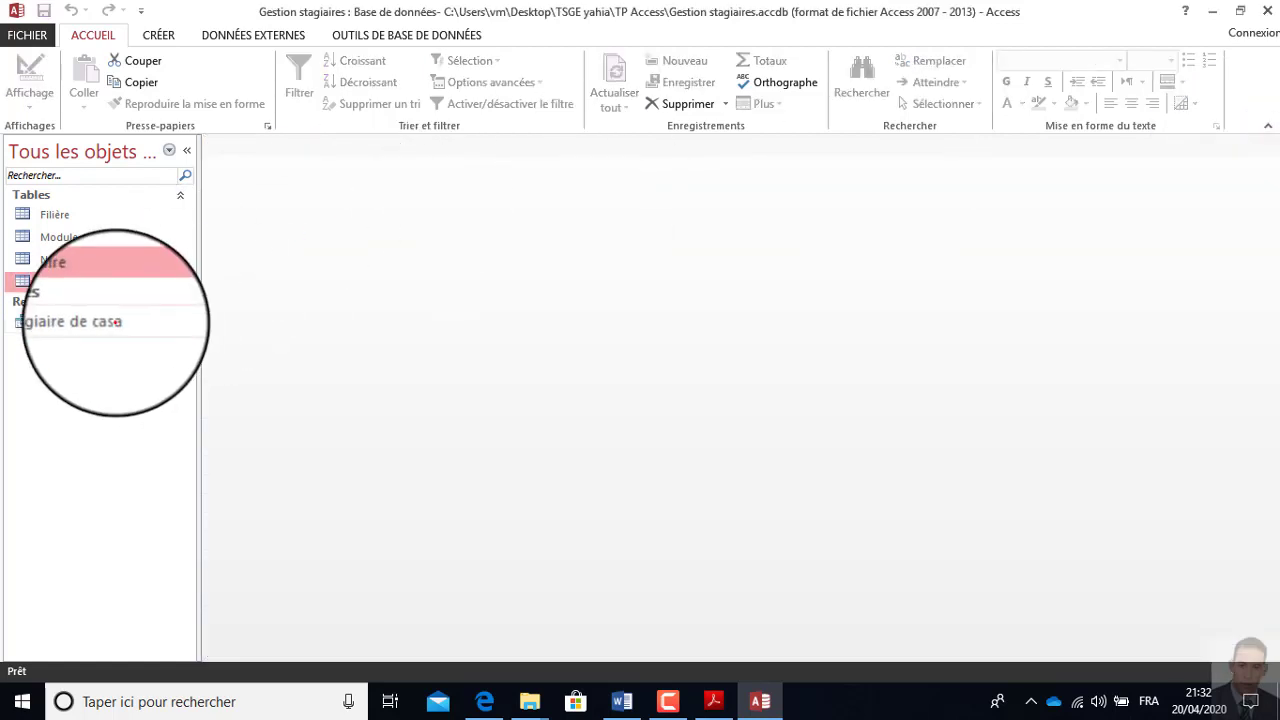